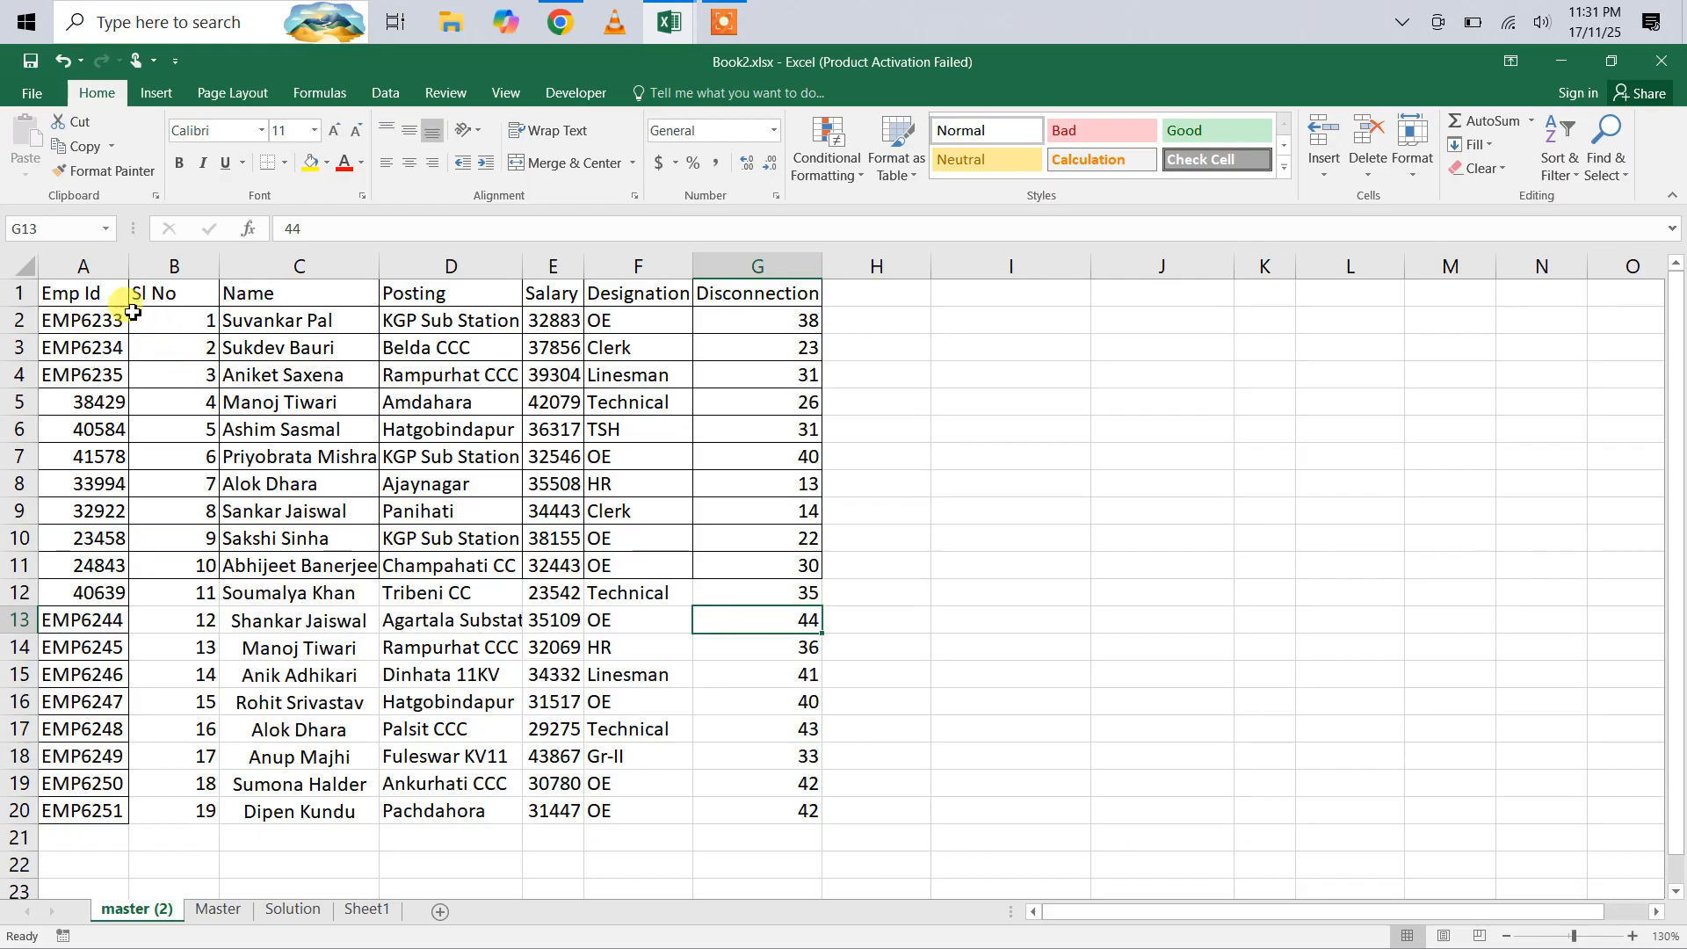
Step: Sort the employee table A1:G20 by the Designation column in A to Z order
drag(106, 290, 777, 803)
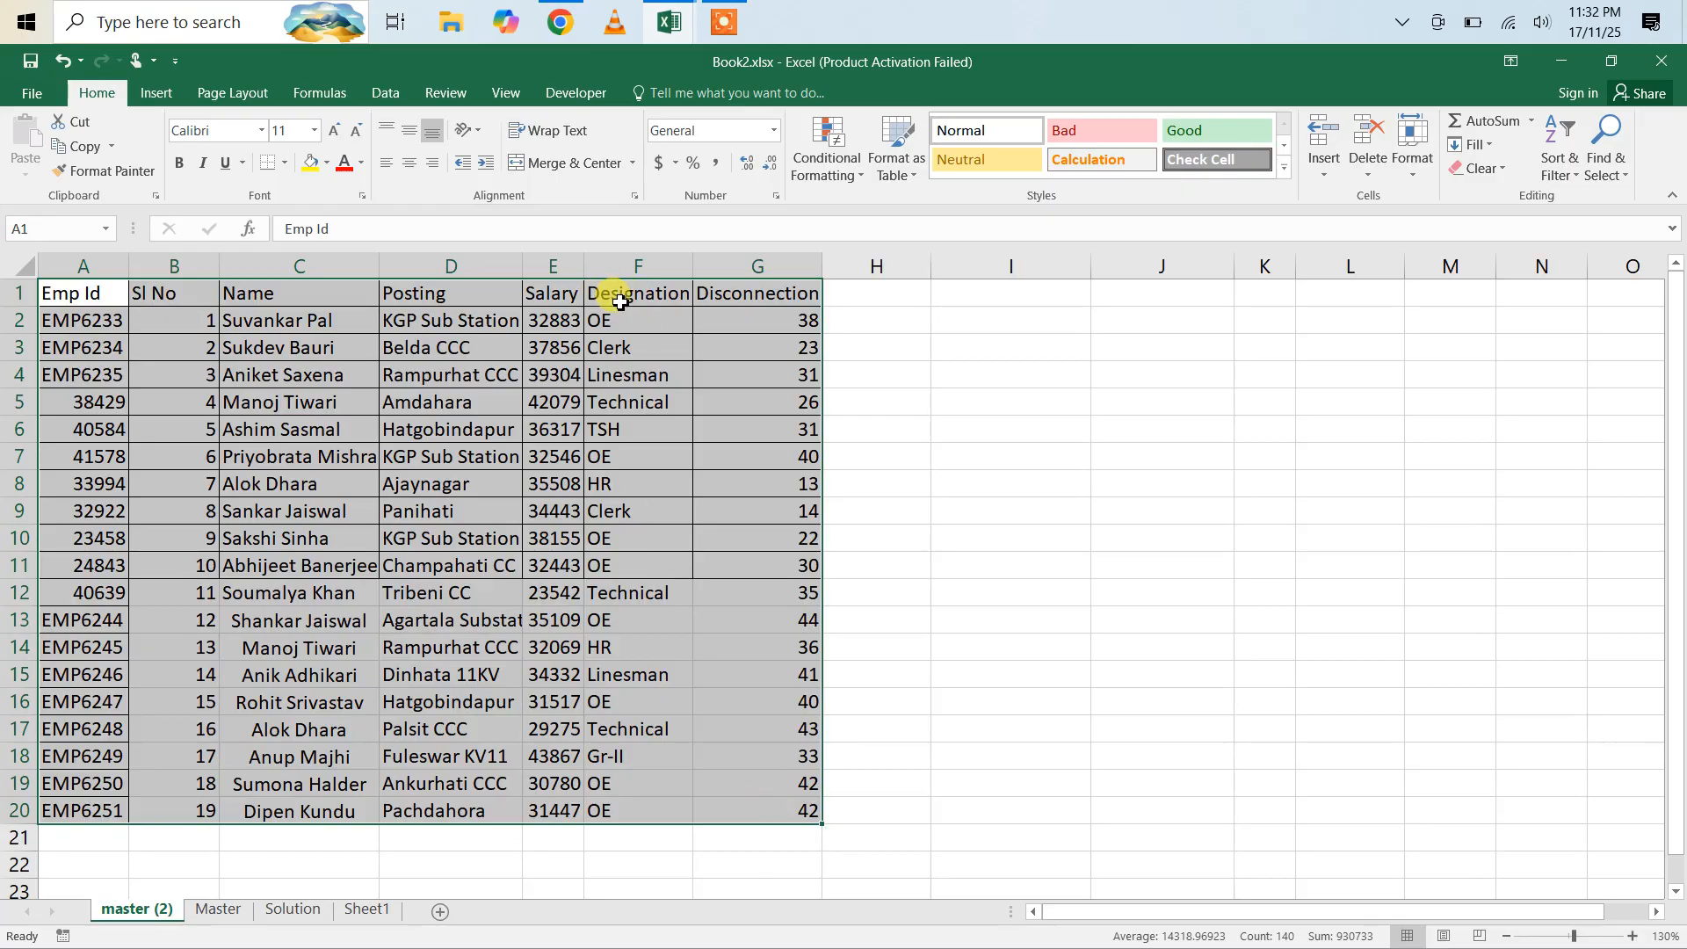
click(1570, 173)
click(1609, 253)
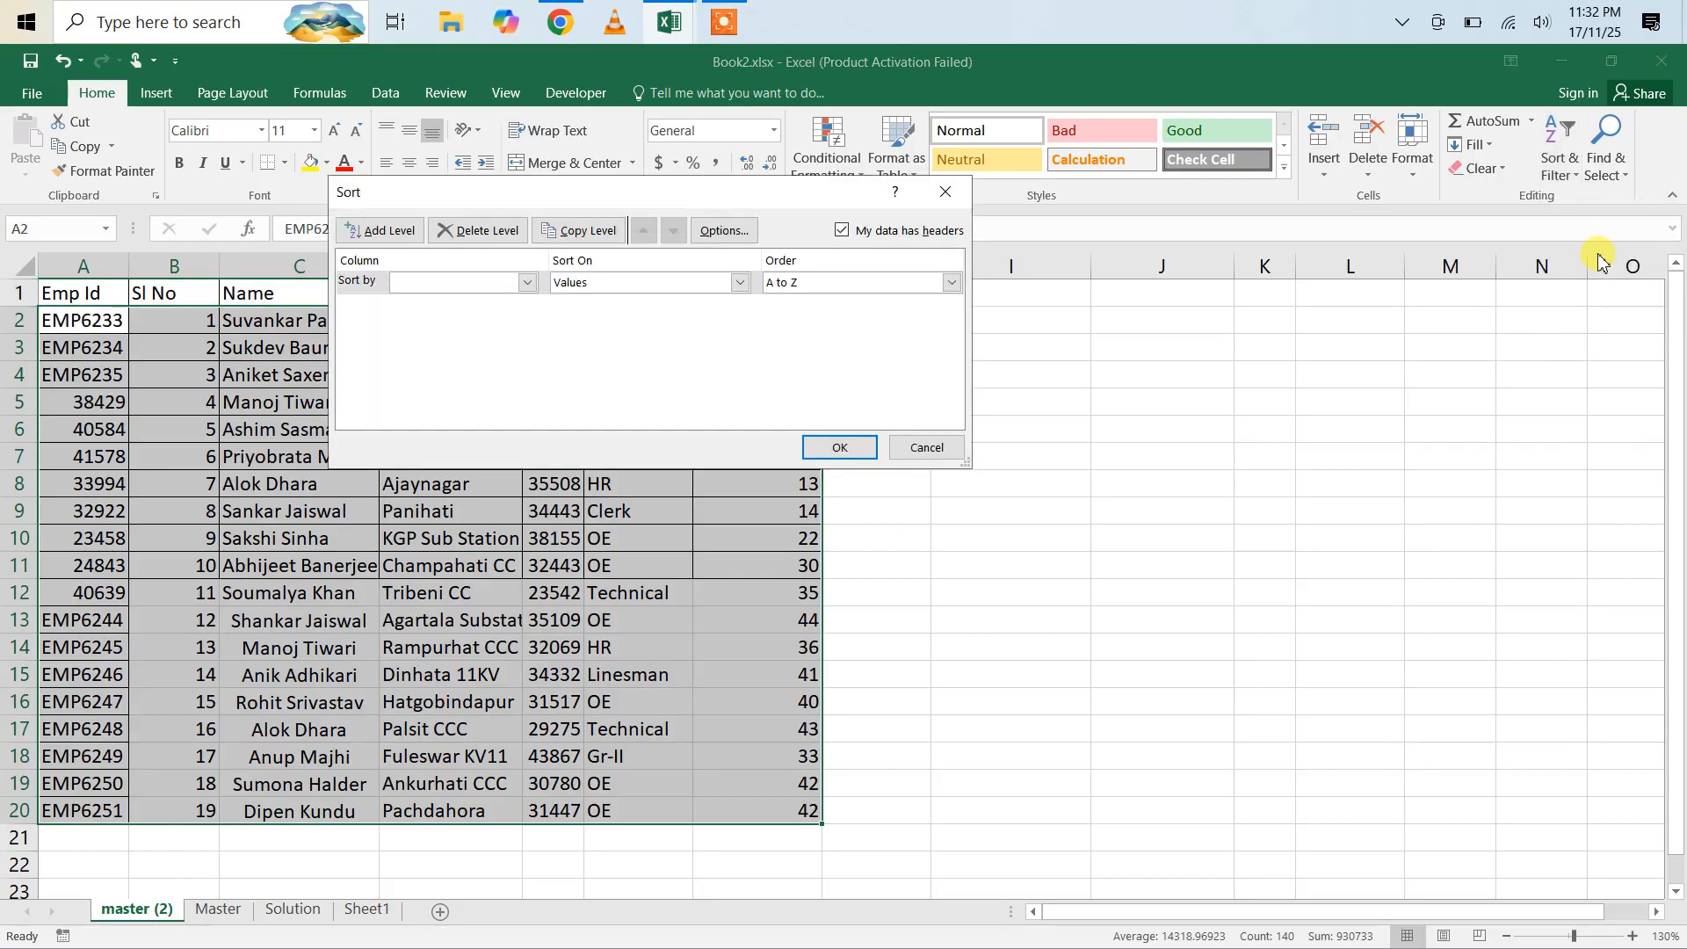
click(528, 283)
click(422, 377)
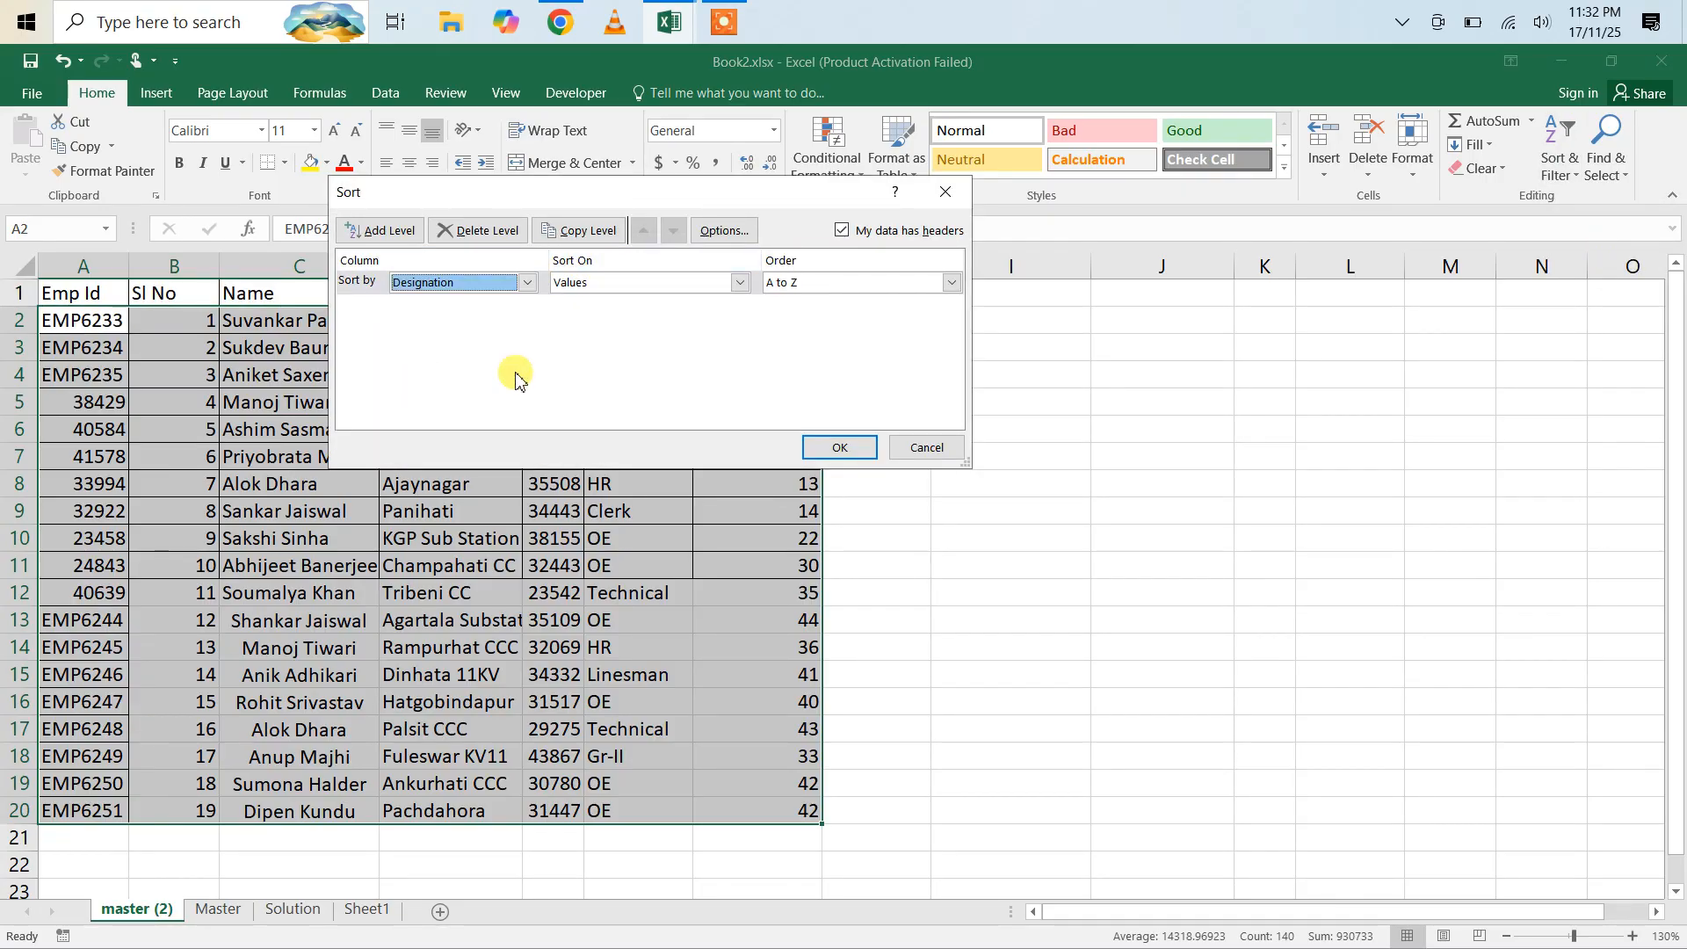
click(840, 448)
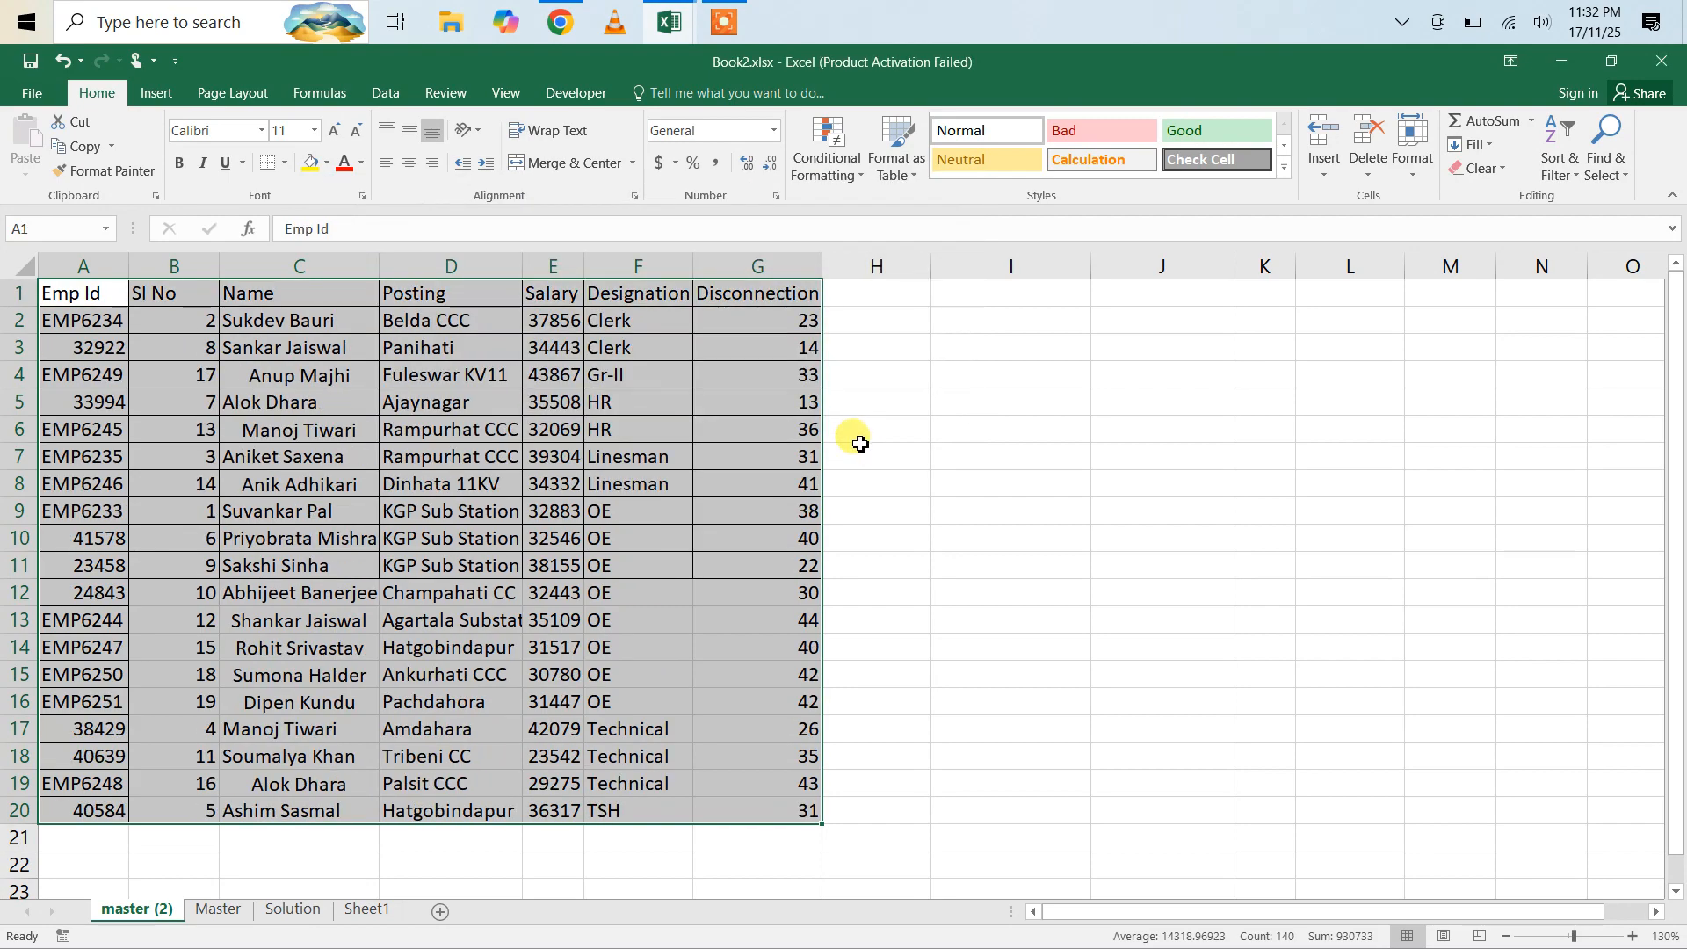
click(859, 546)
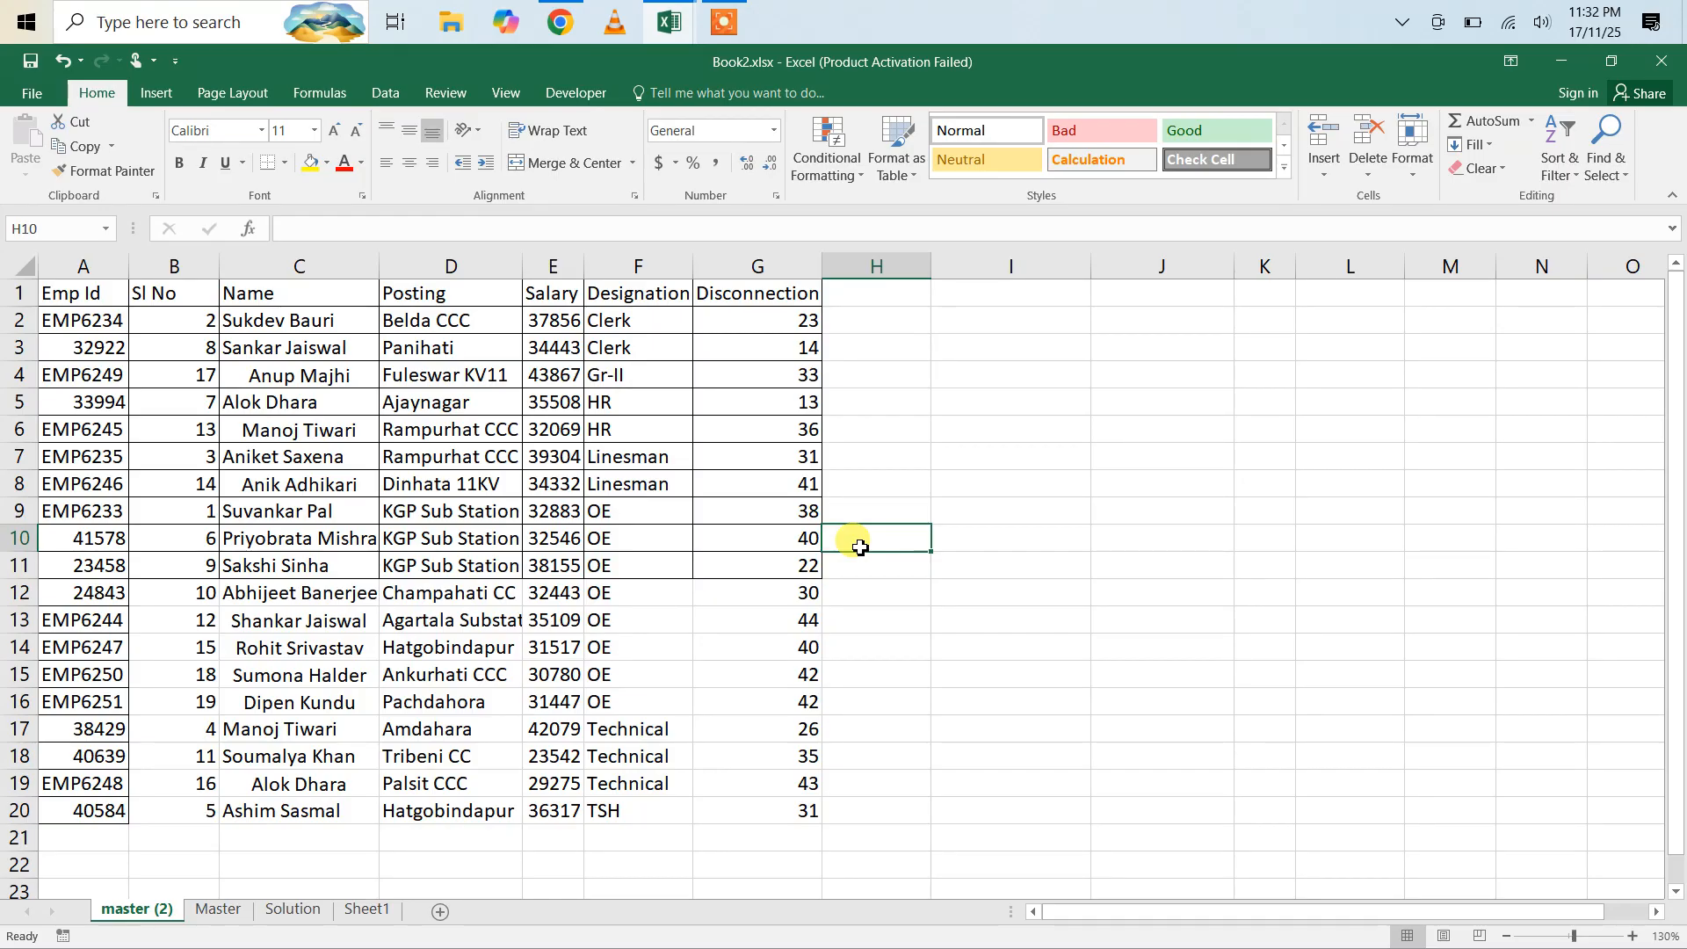
Step: Insert a new column before Disconnection and give it the header "Sl No" in G1
click(736, 268)
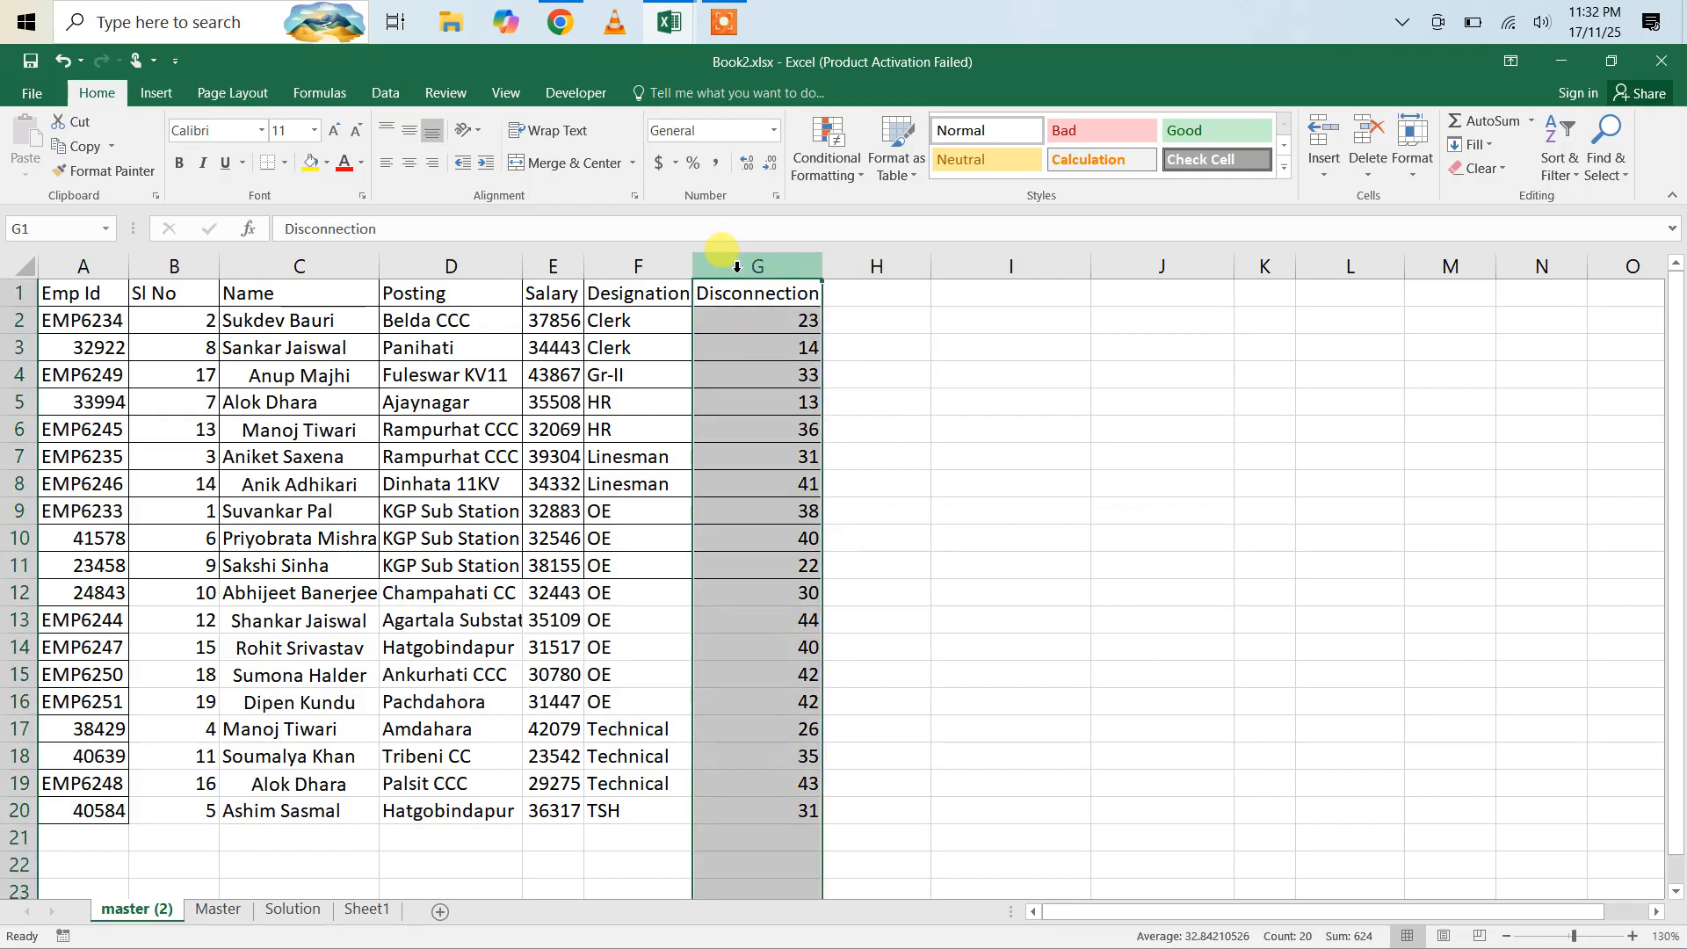
key(ctrl+shift+plus)
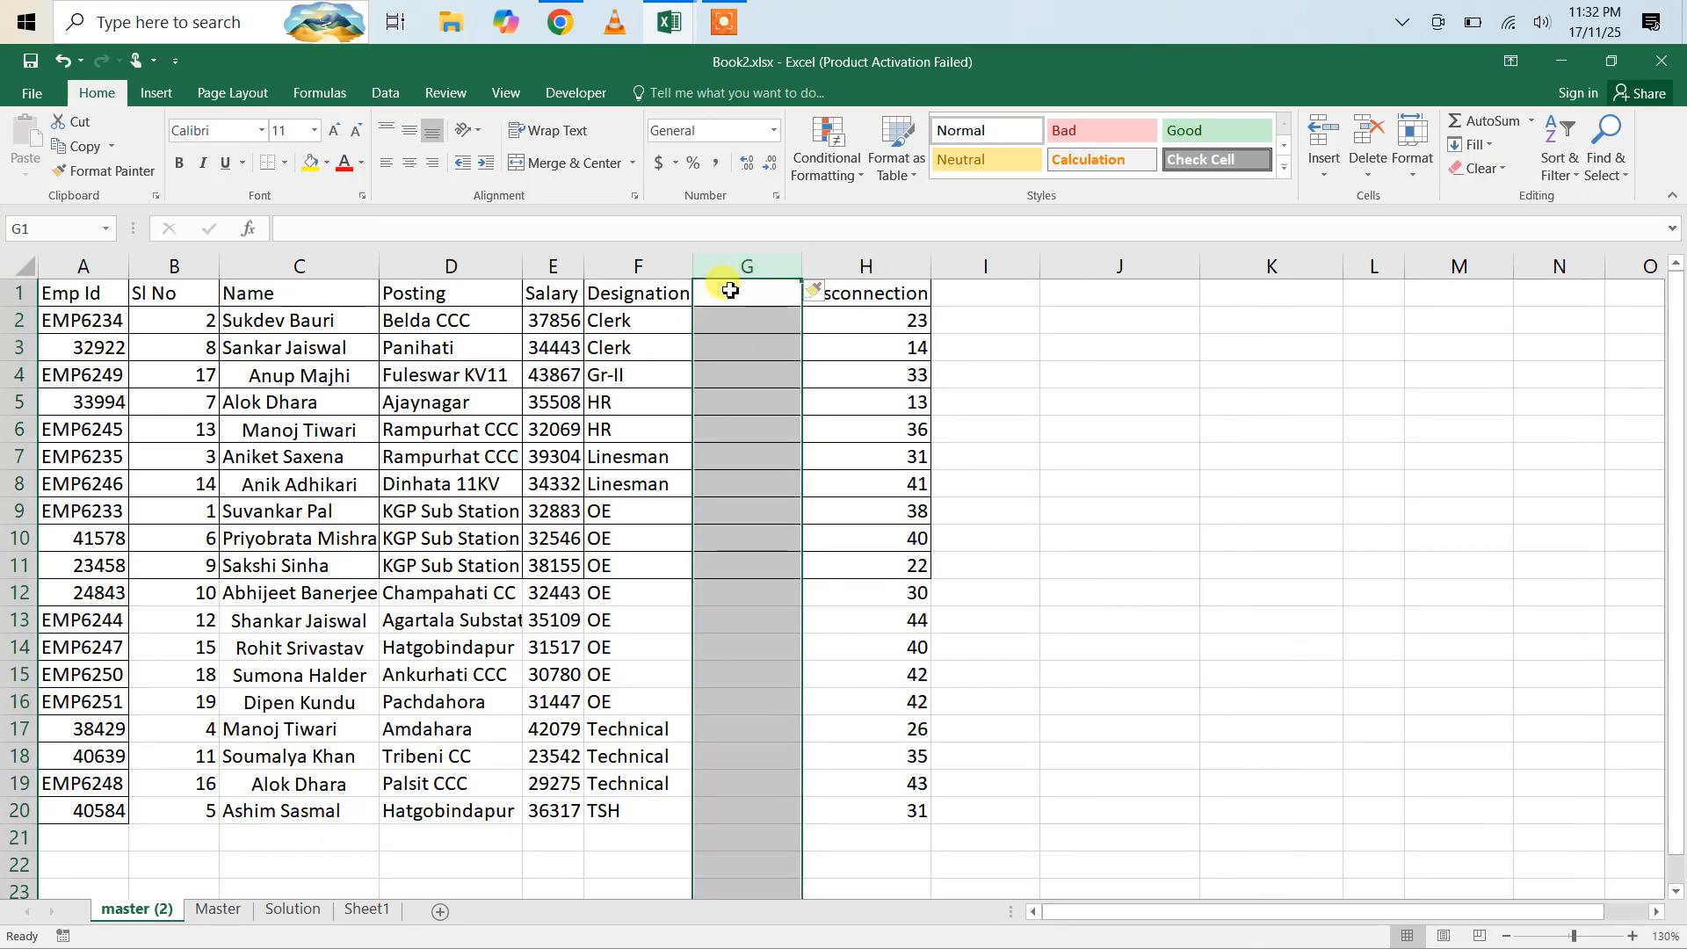
click(724, 296)
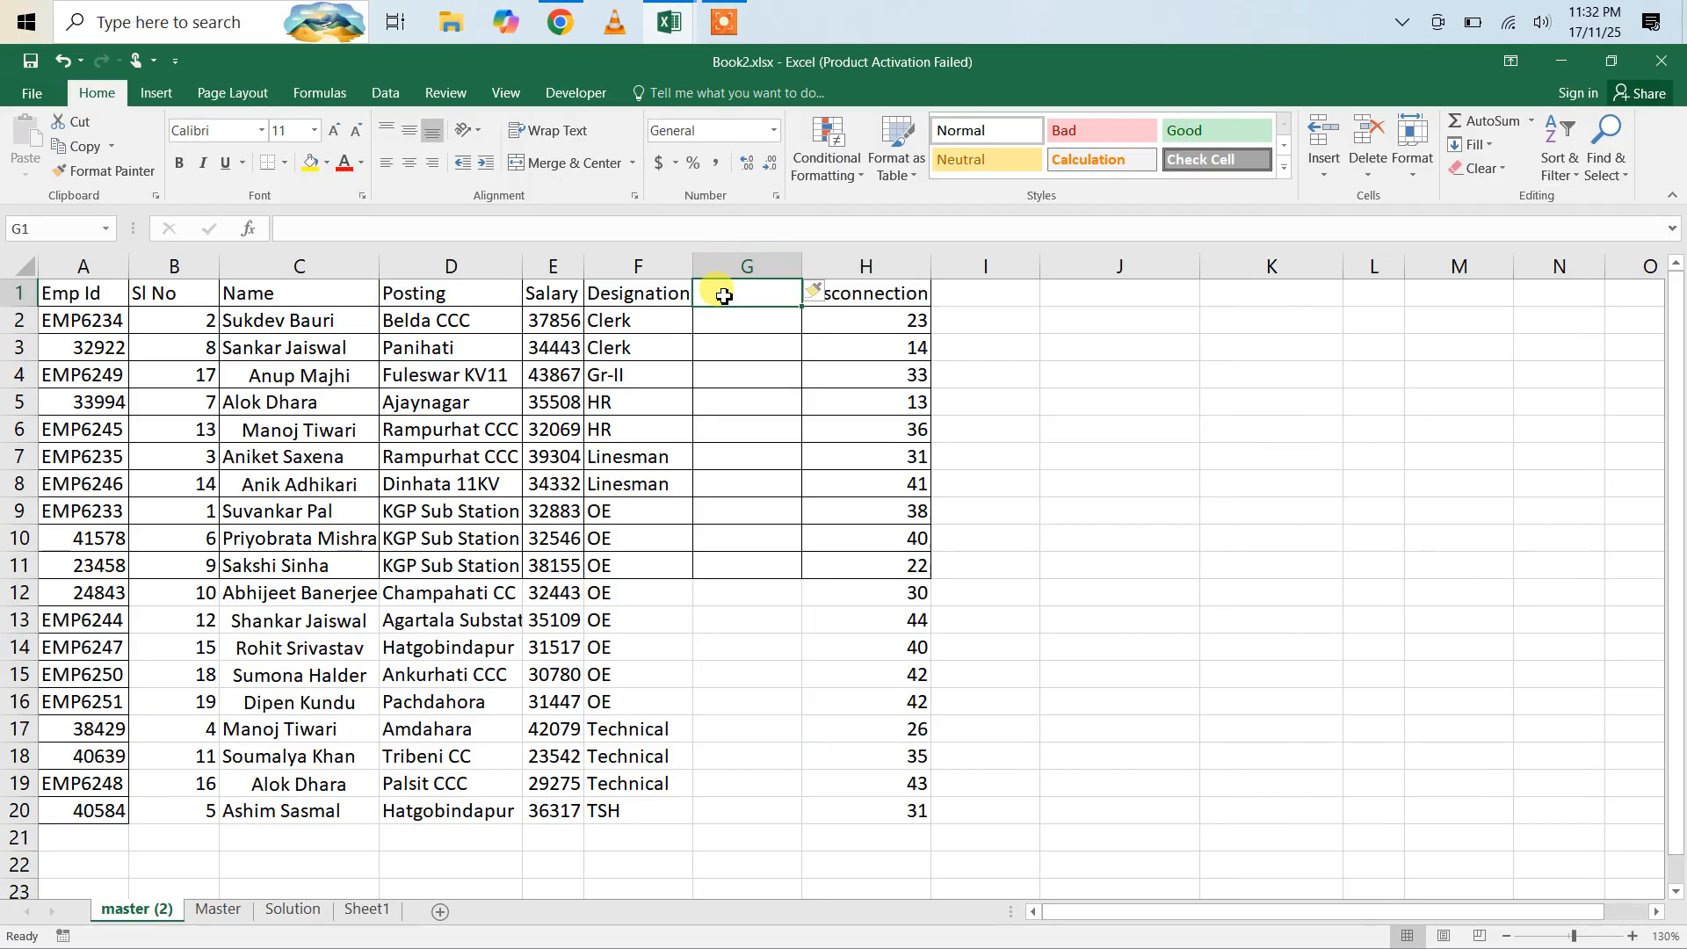
text(He)
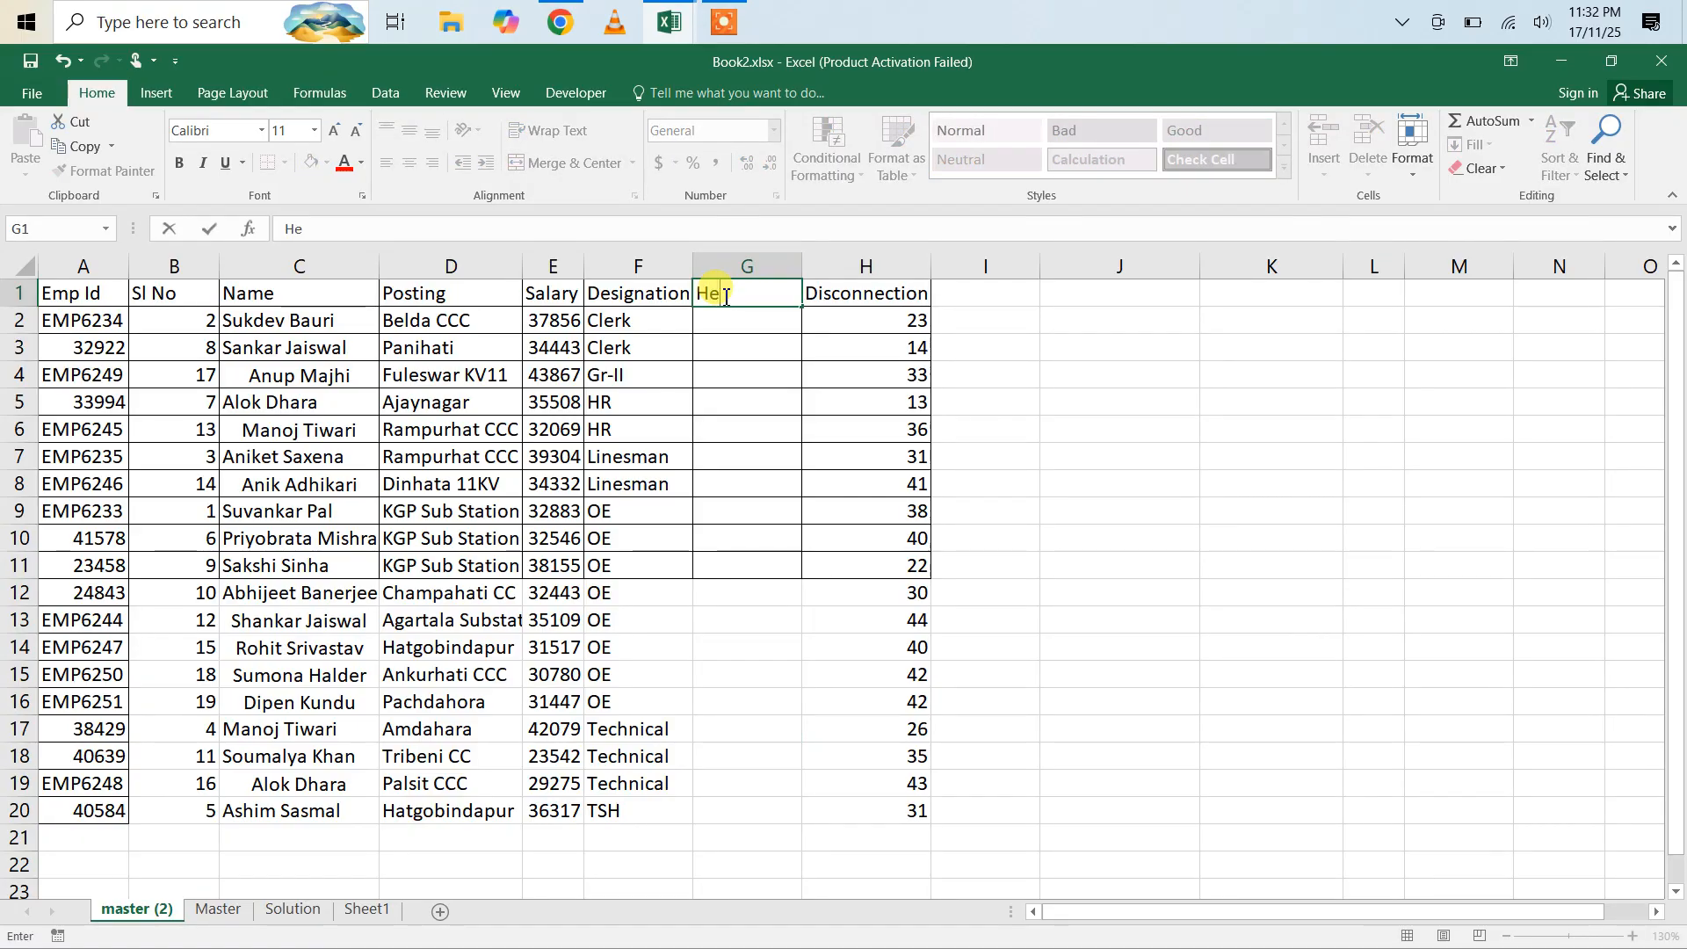
key(BackSpace)
key(BackSpace)
text(Sl No)
key(Return)
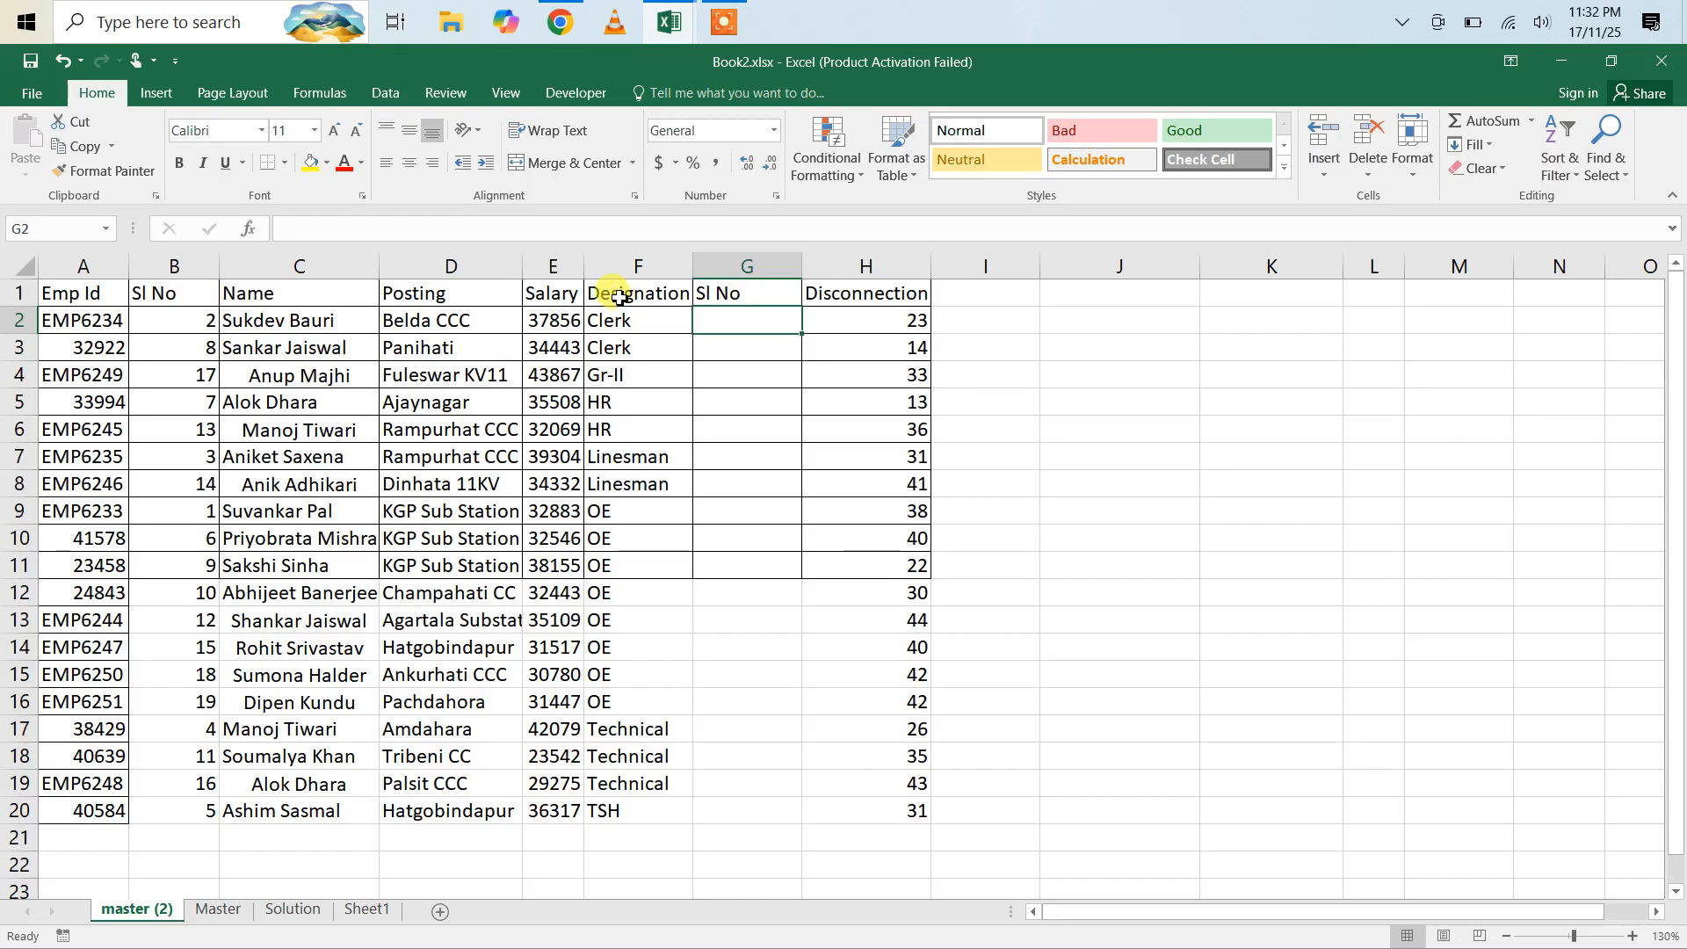
Step: Enter the formula =IF(F2<>F1,1,G1+1) in G2 to restart the numbering at each new designation
drag(615, 292, 749, 810)
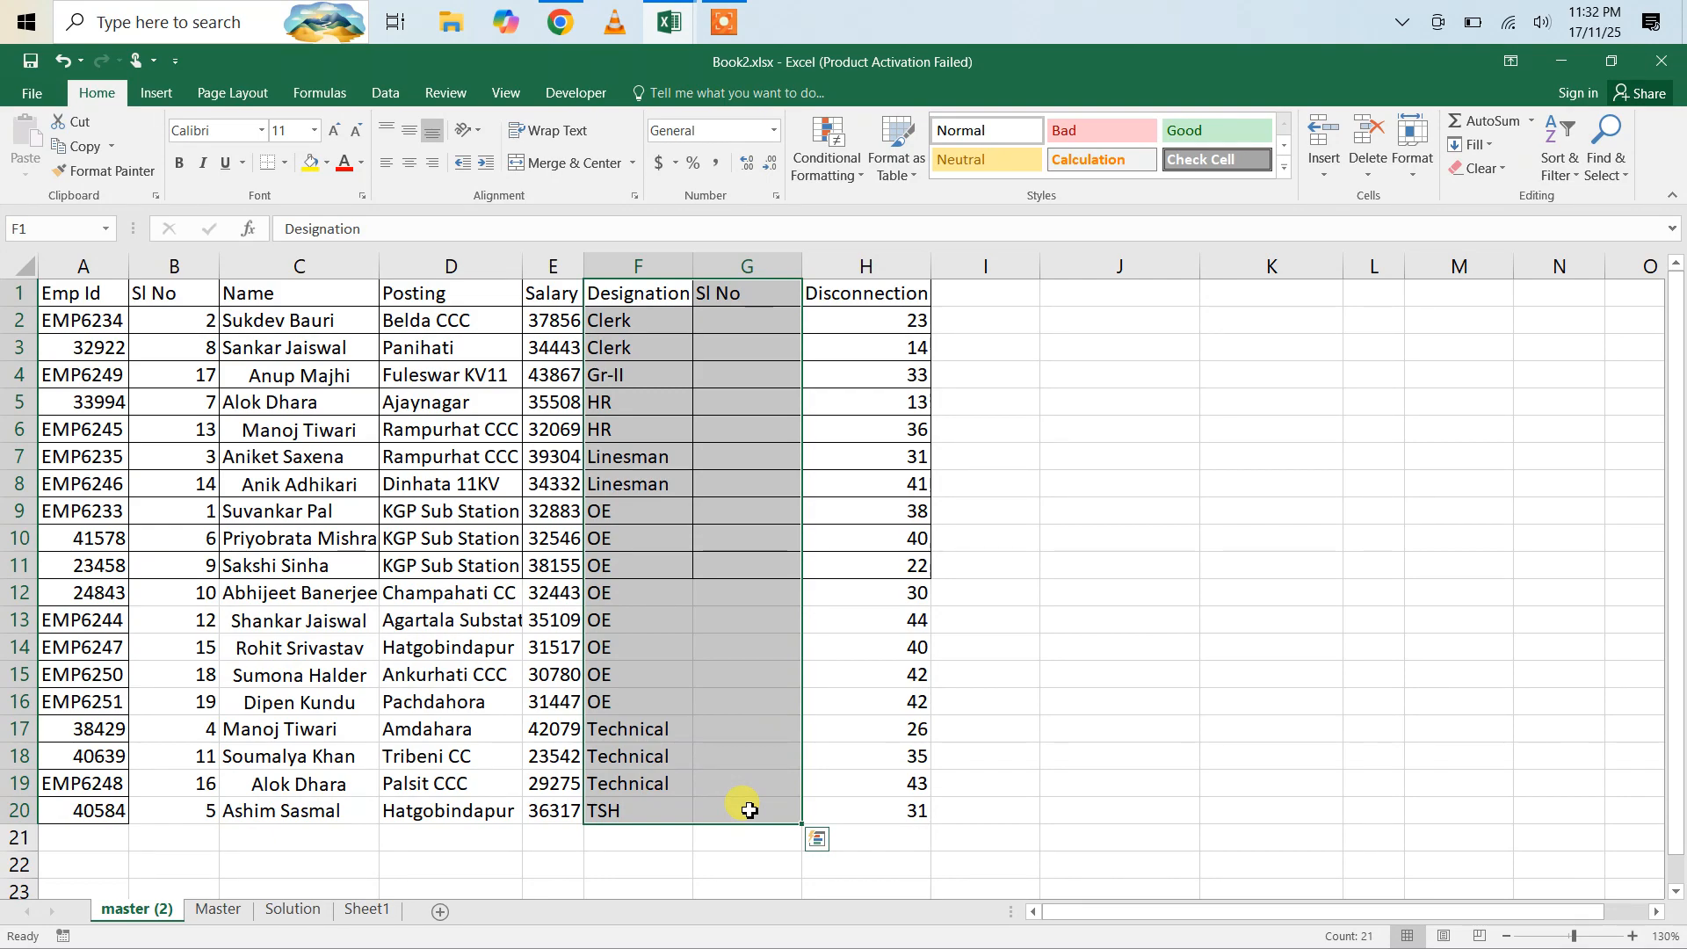
click(712, 325)
text(=)
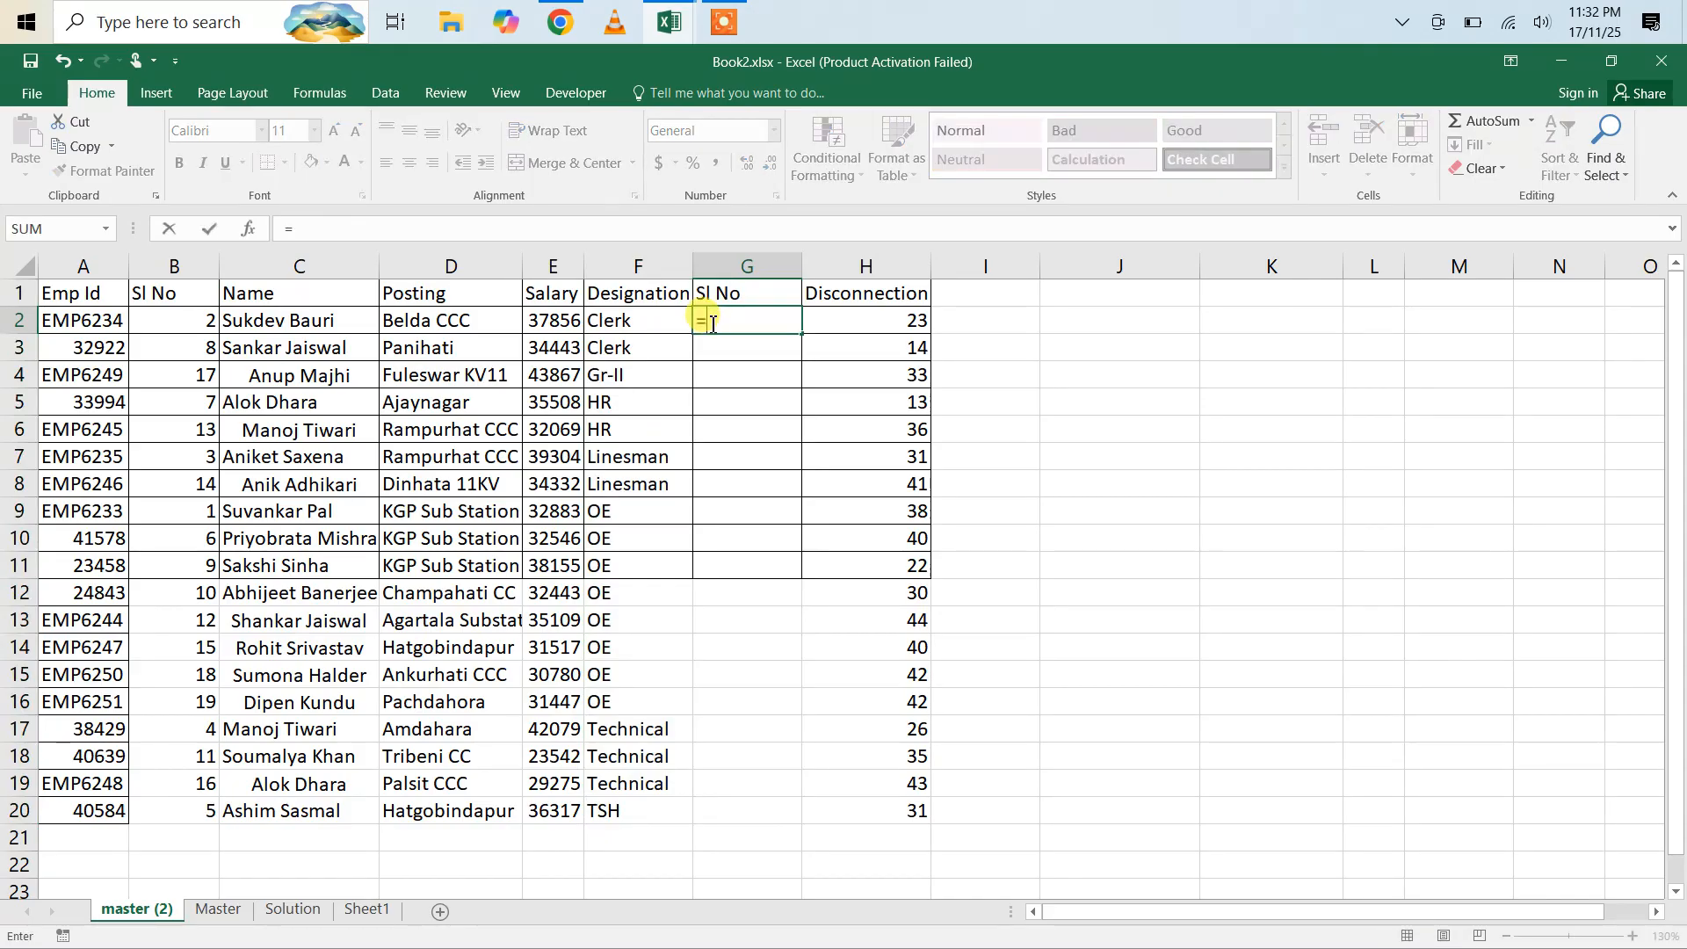
text(if)
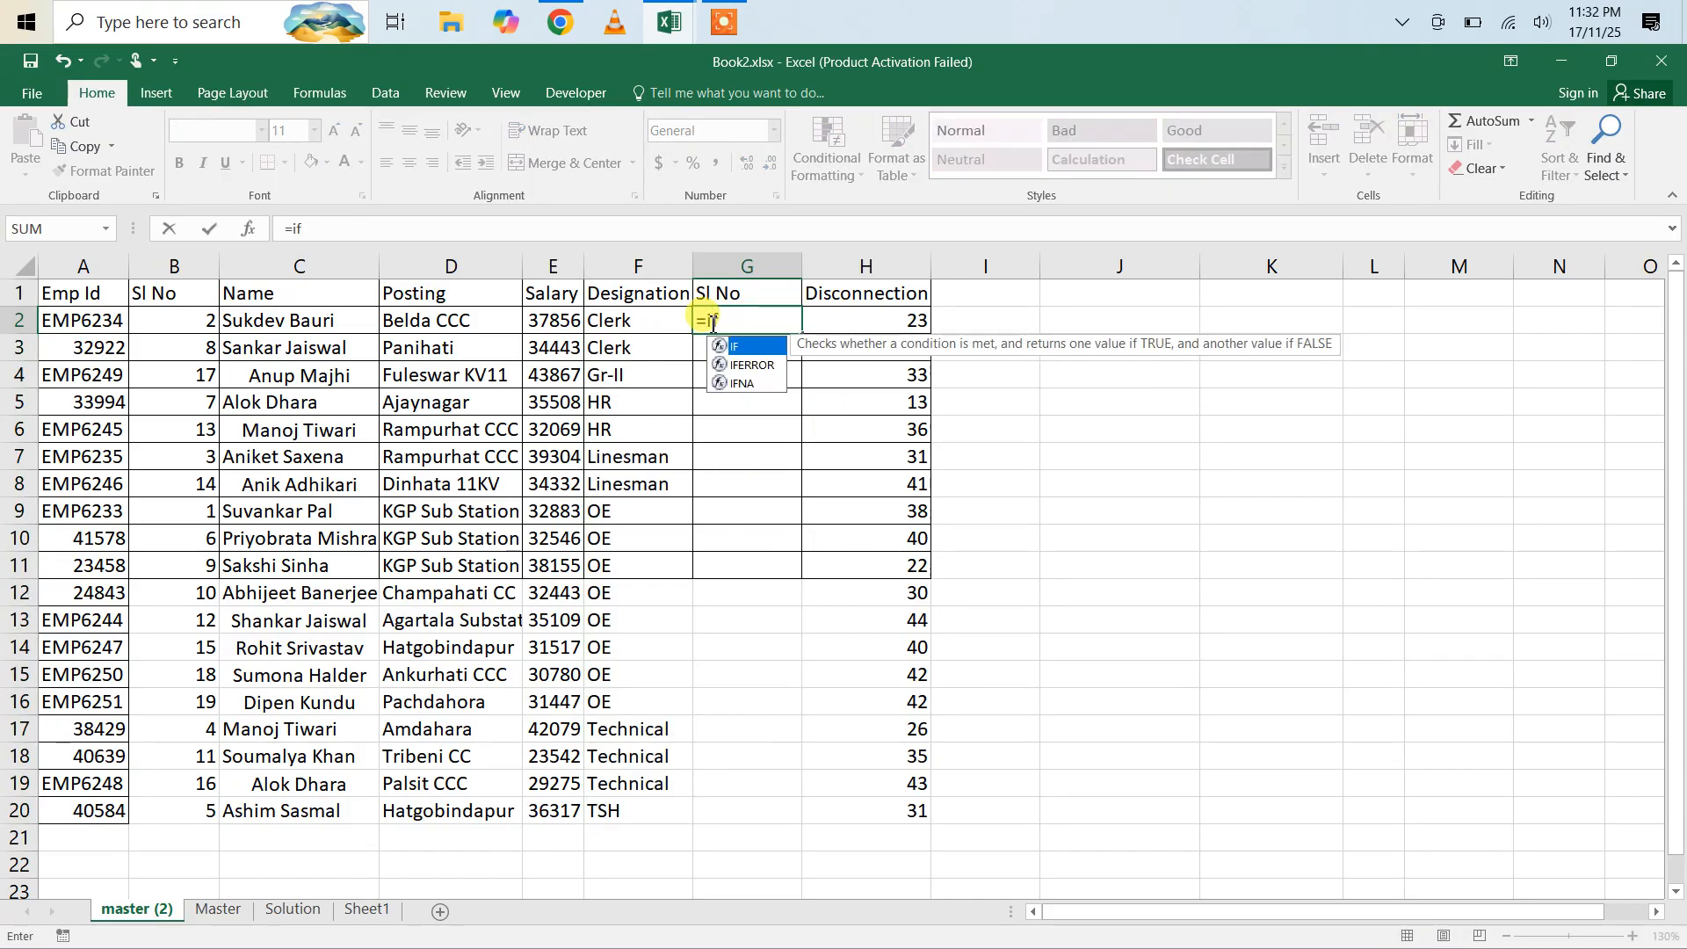
key(Tab)
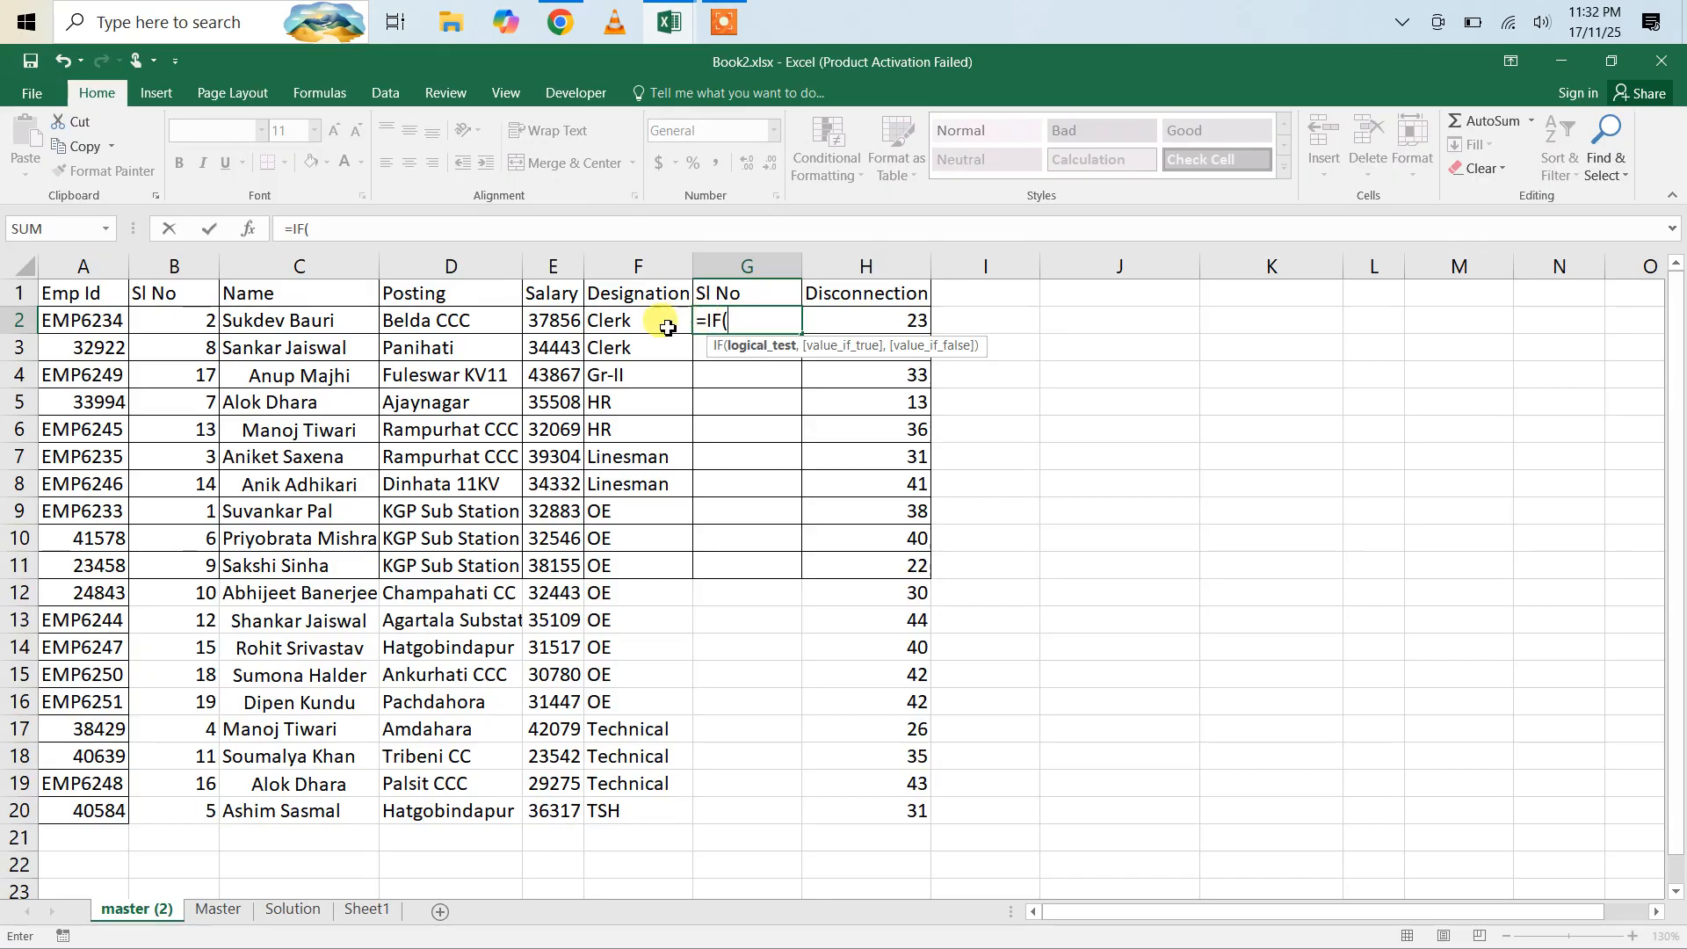
click(626, 322)
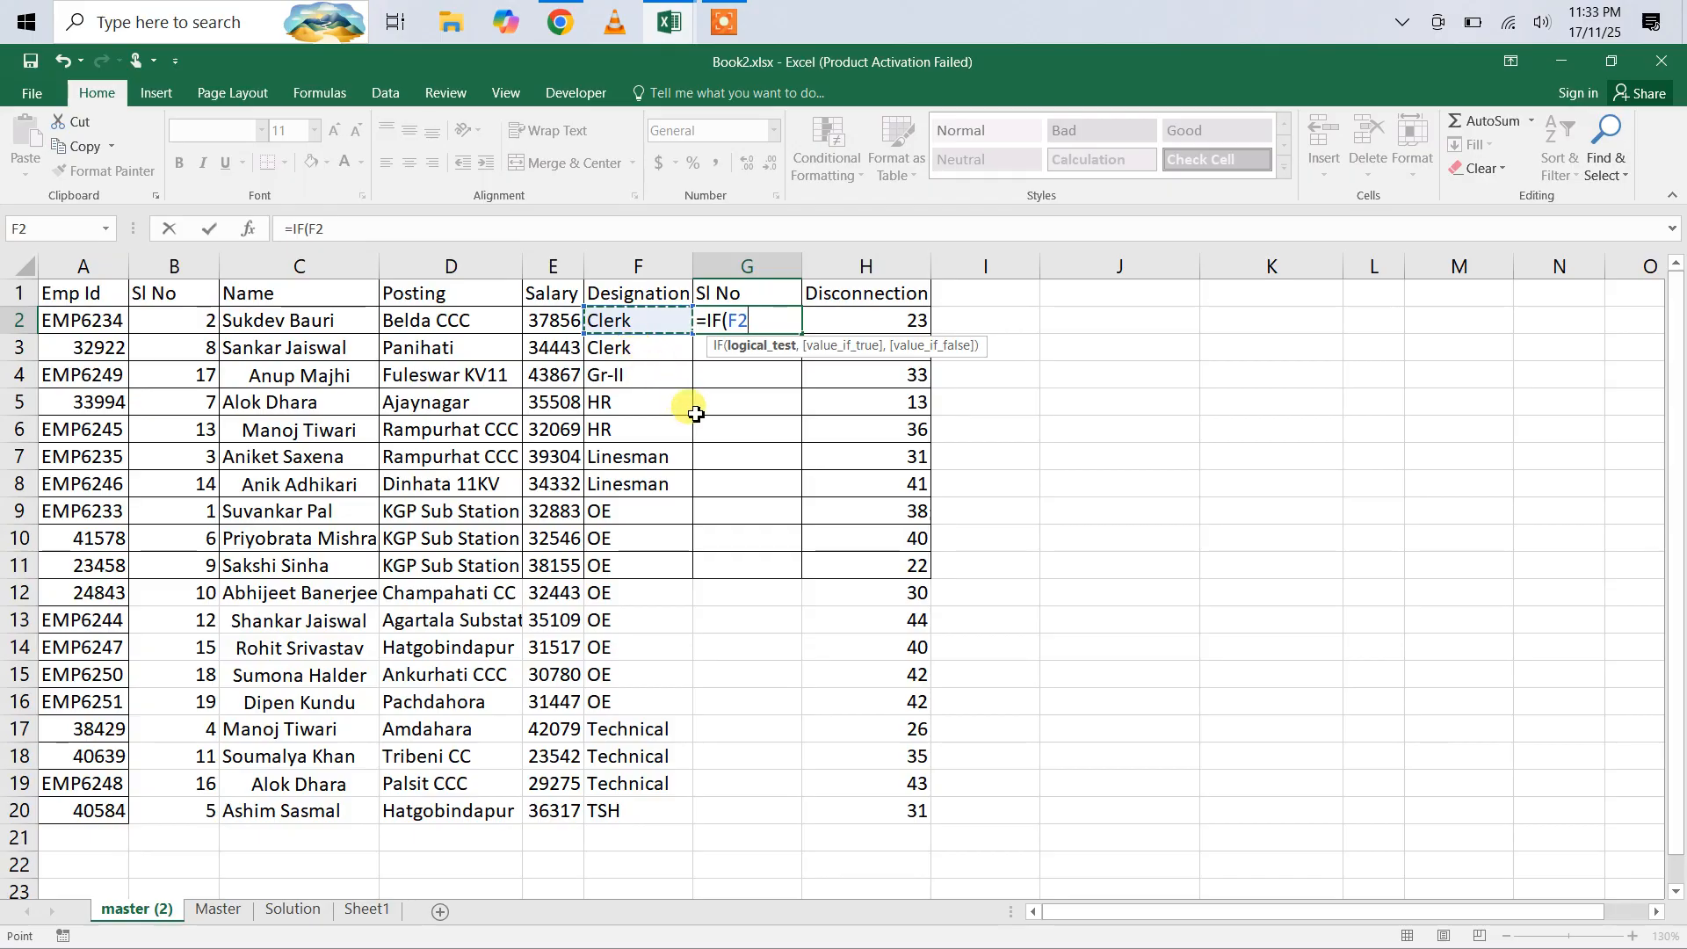
text(<>)
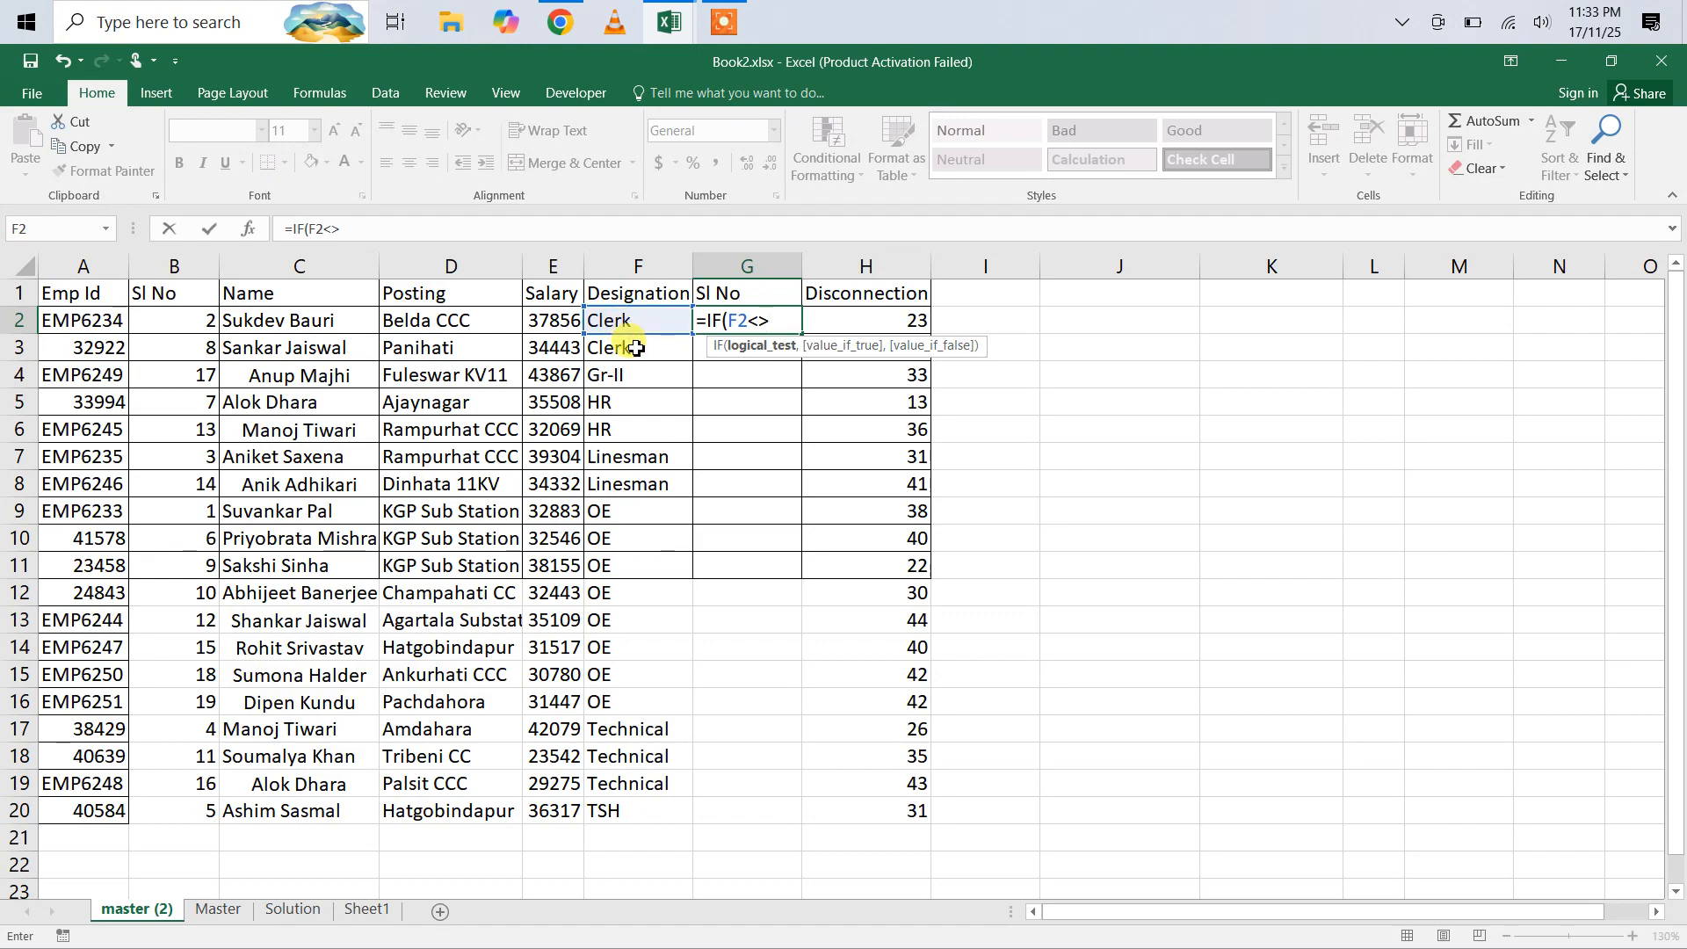
click(633, 297)
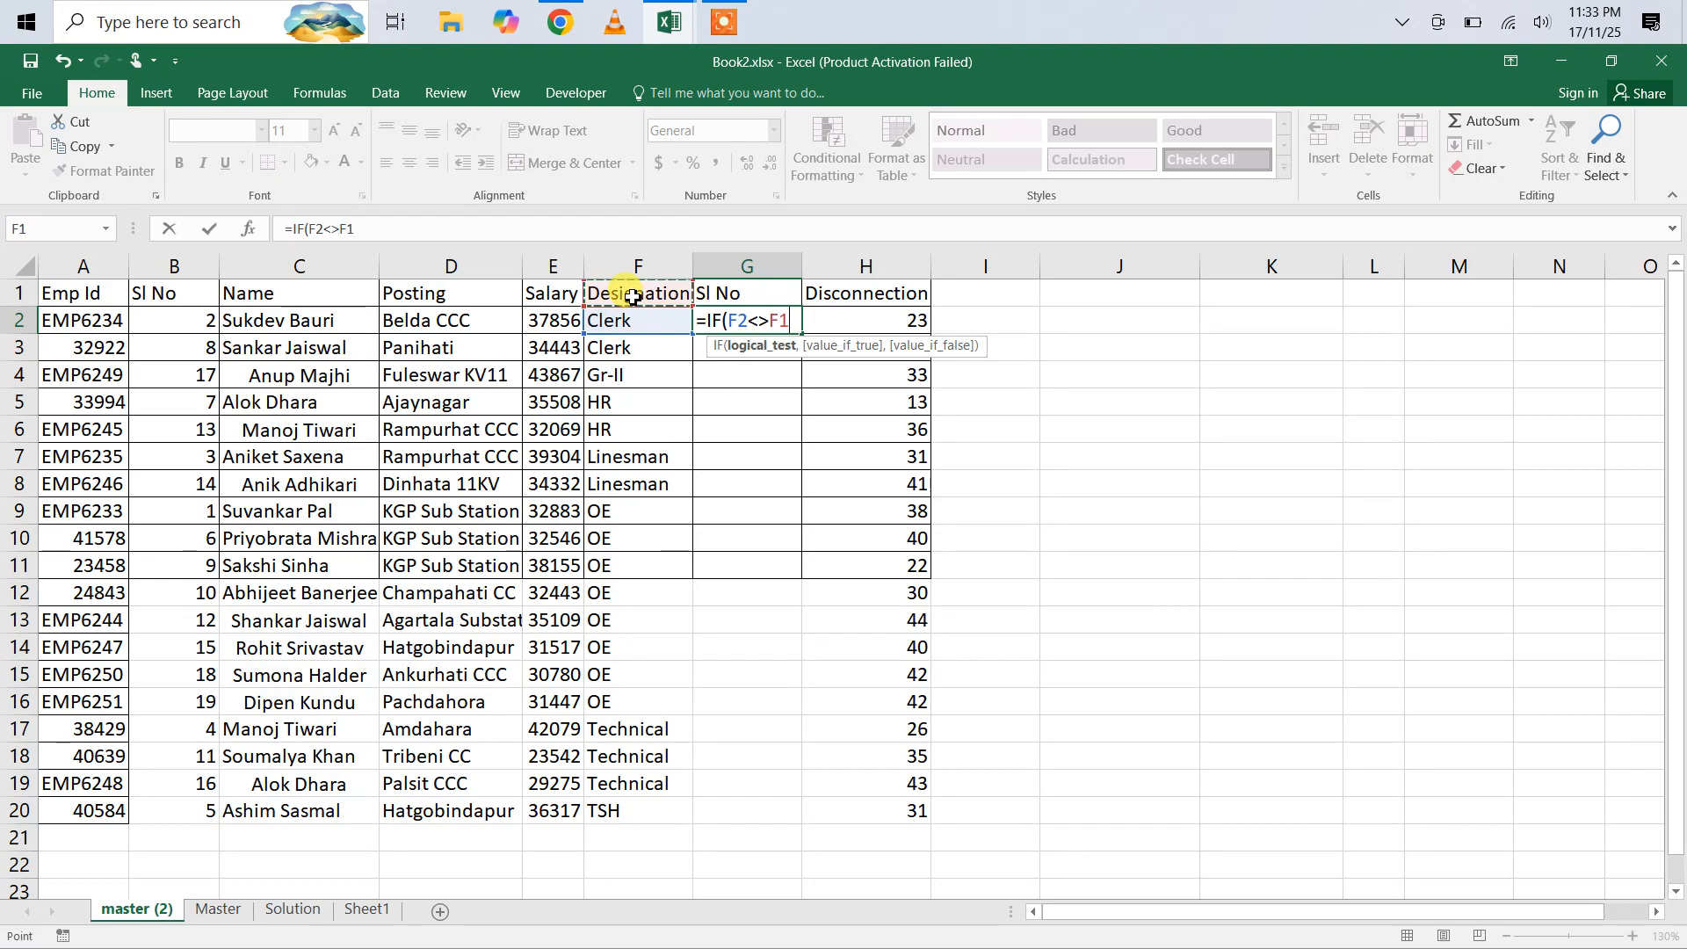
text(,)
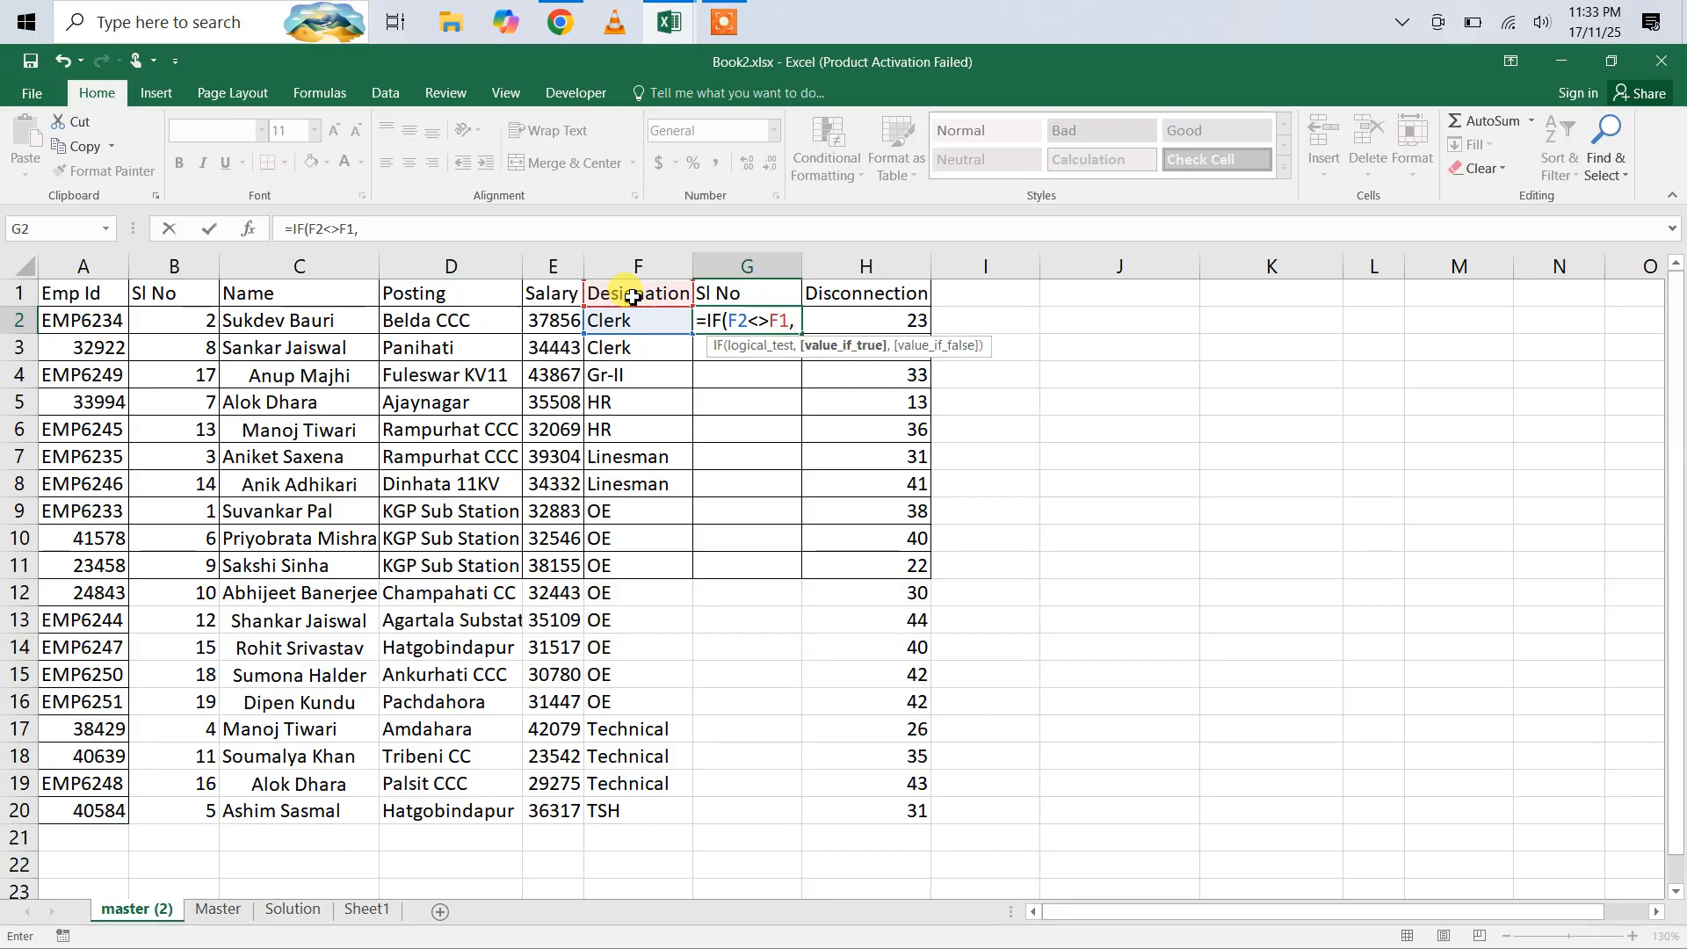
text(1,)
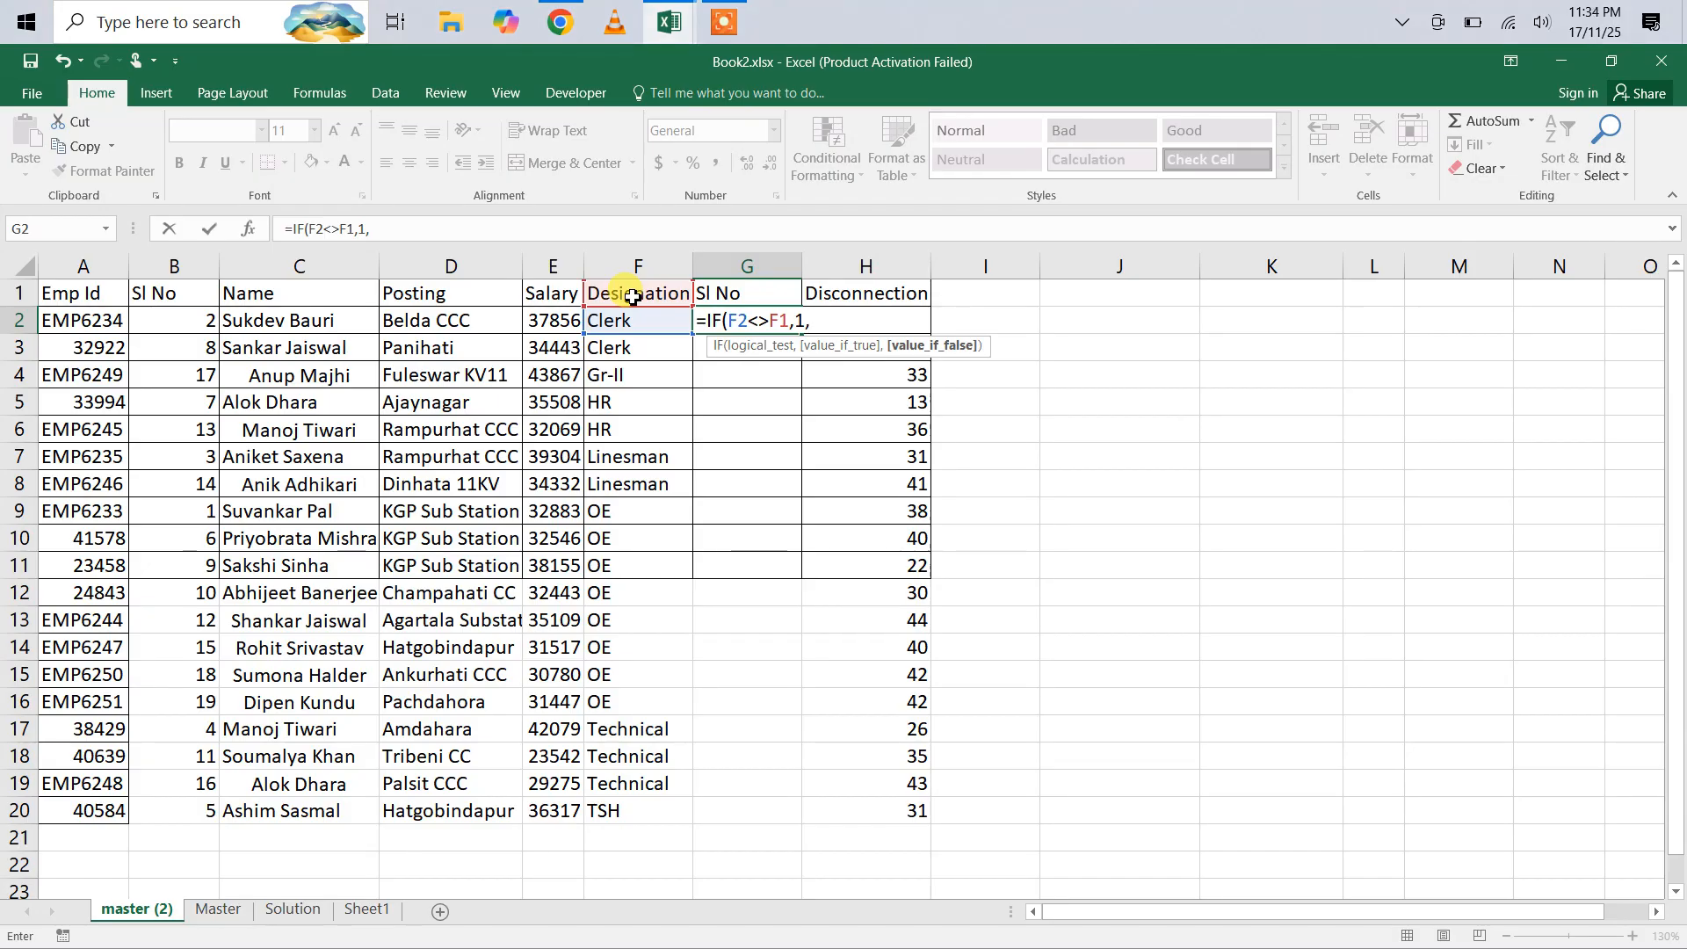
click(719, 299)
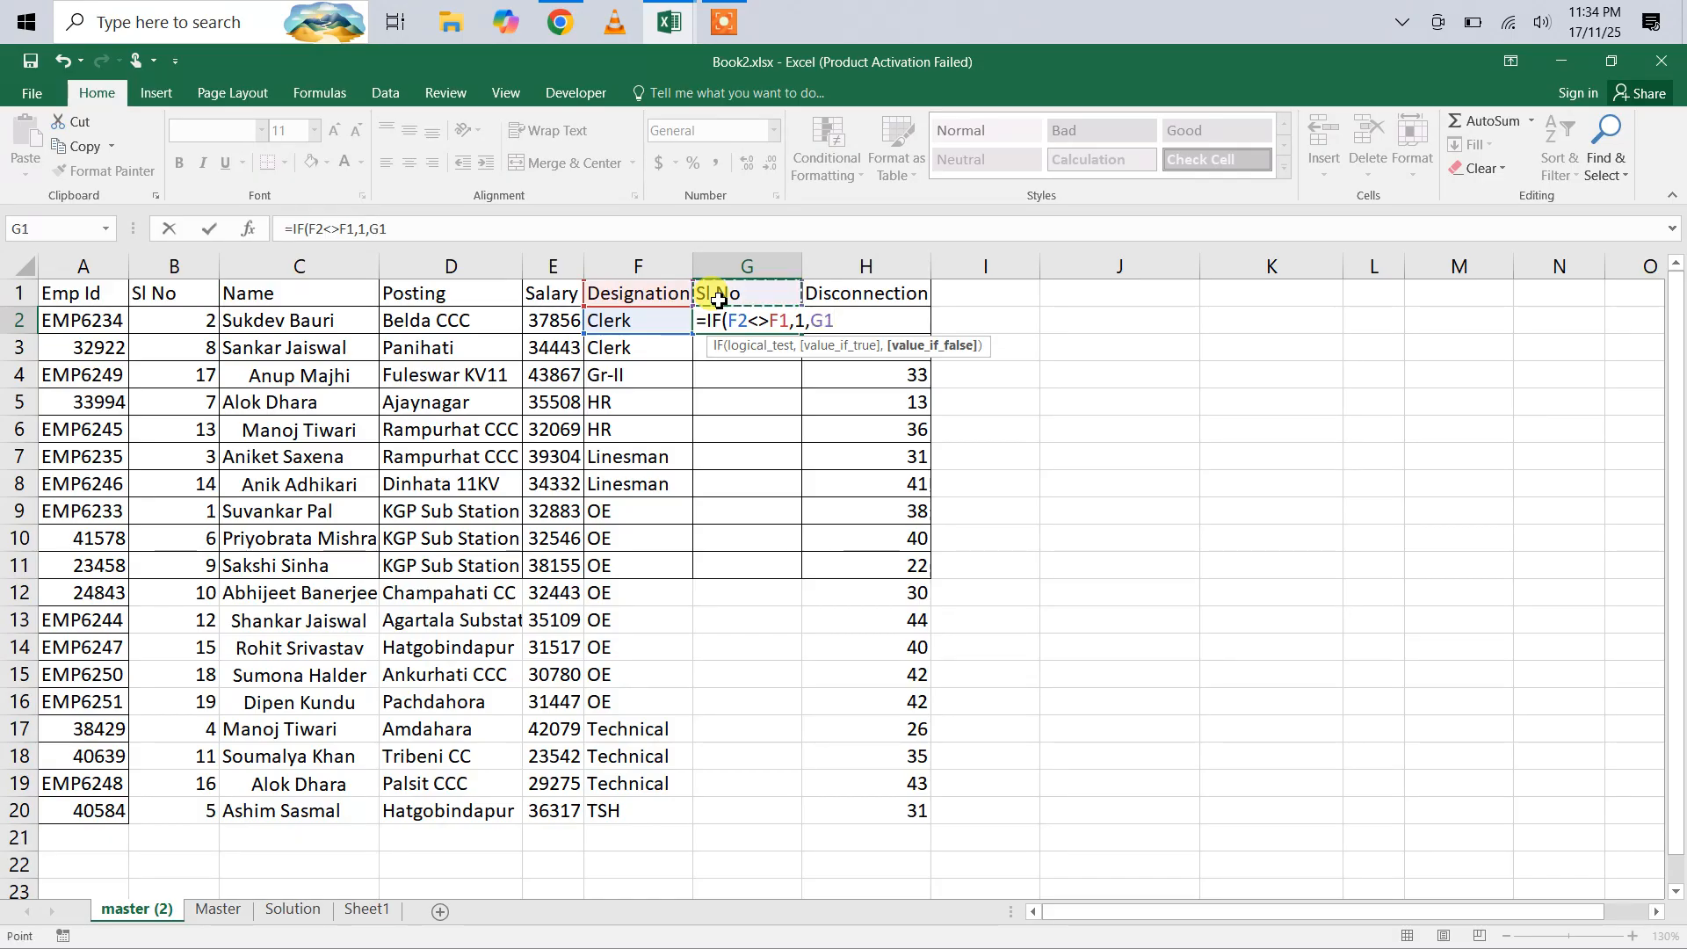
text(+1)
key(Return)
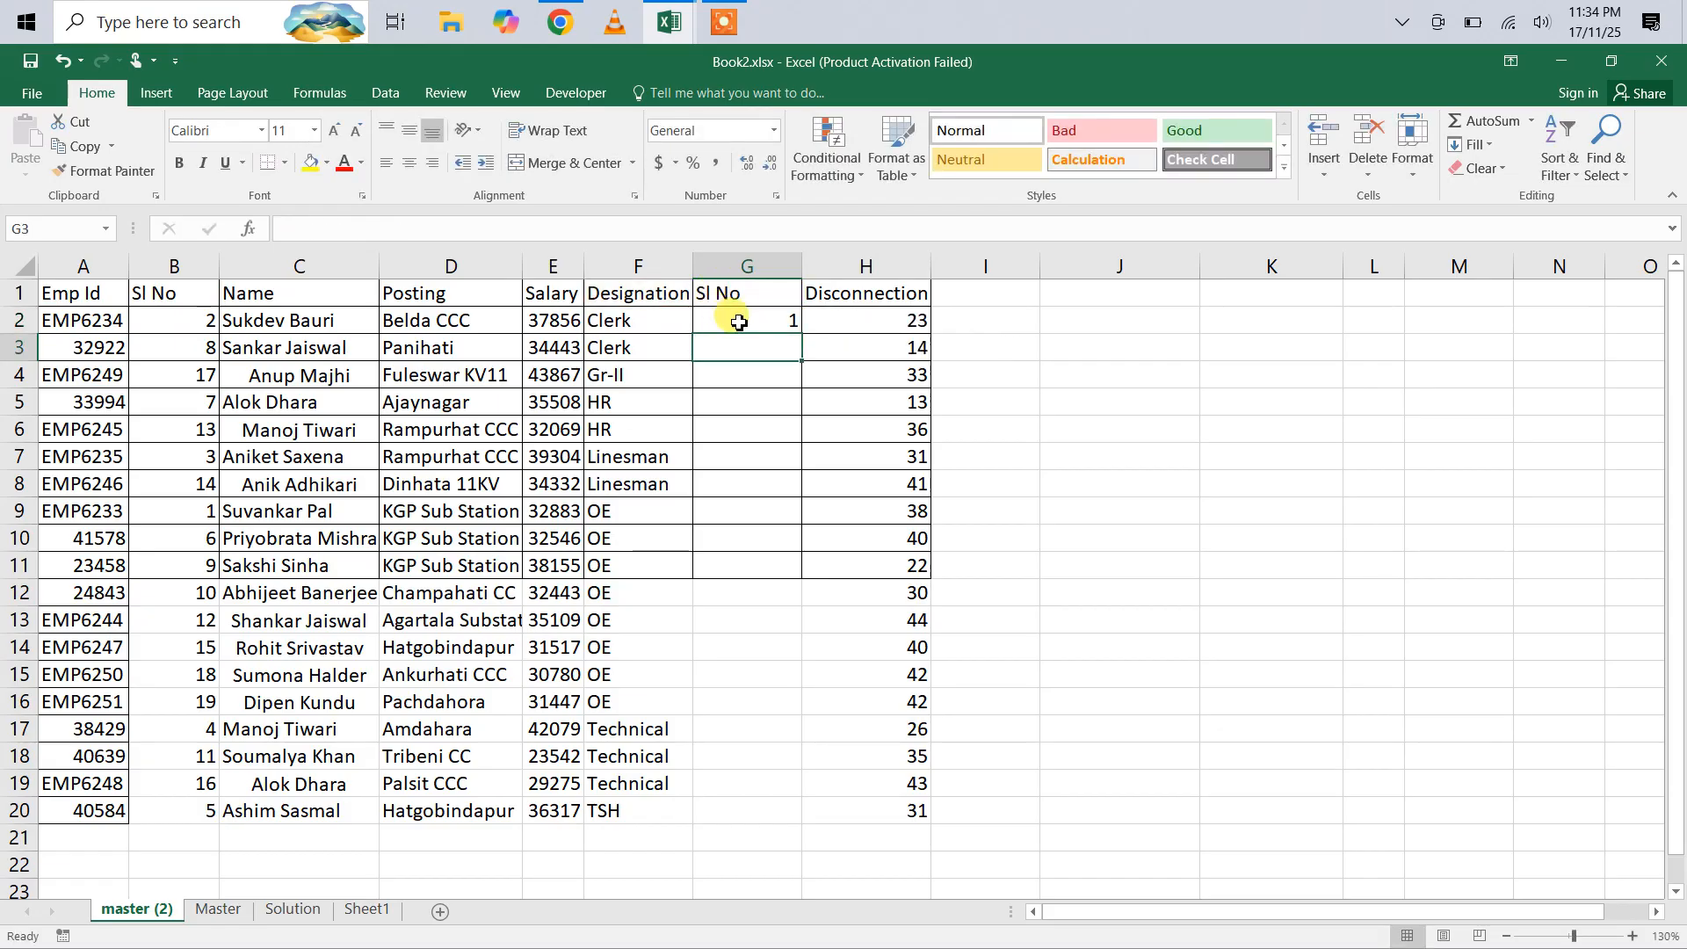
Step: Fill the numbering formula from G2 down to G20
click(746, 320)
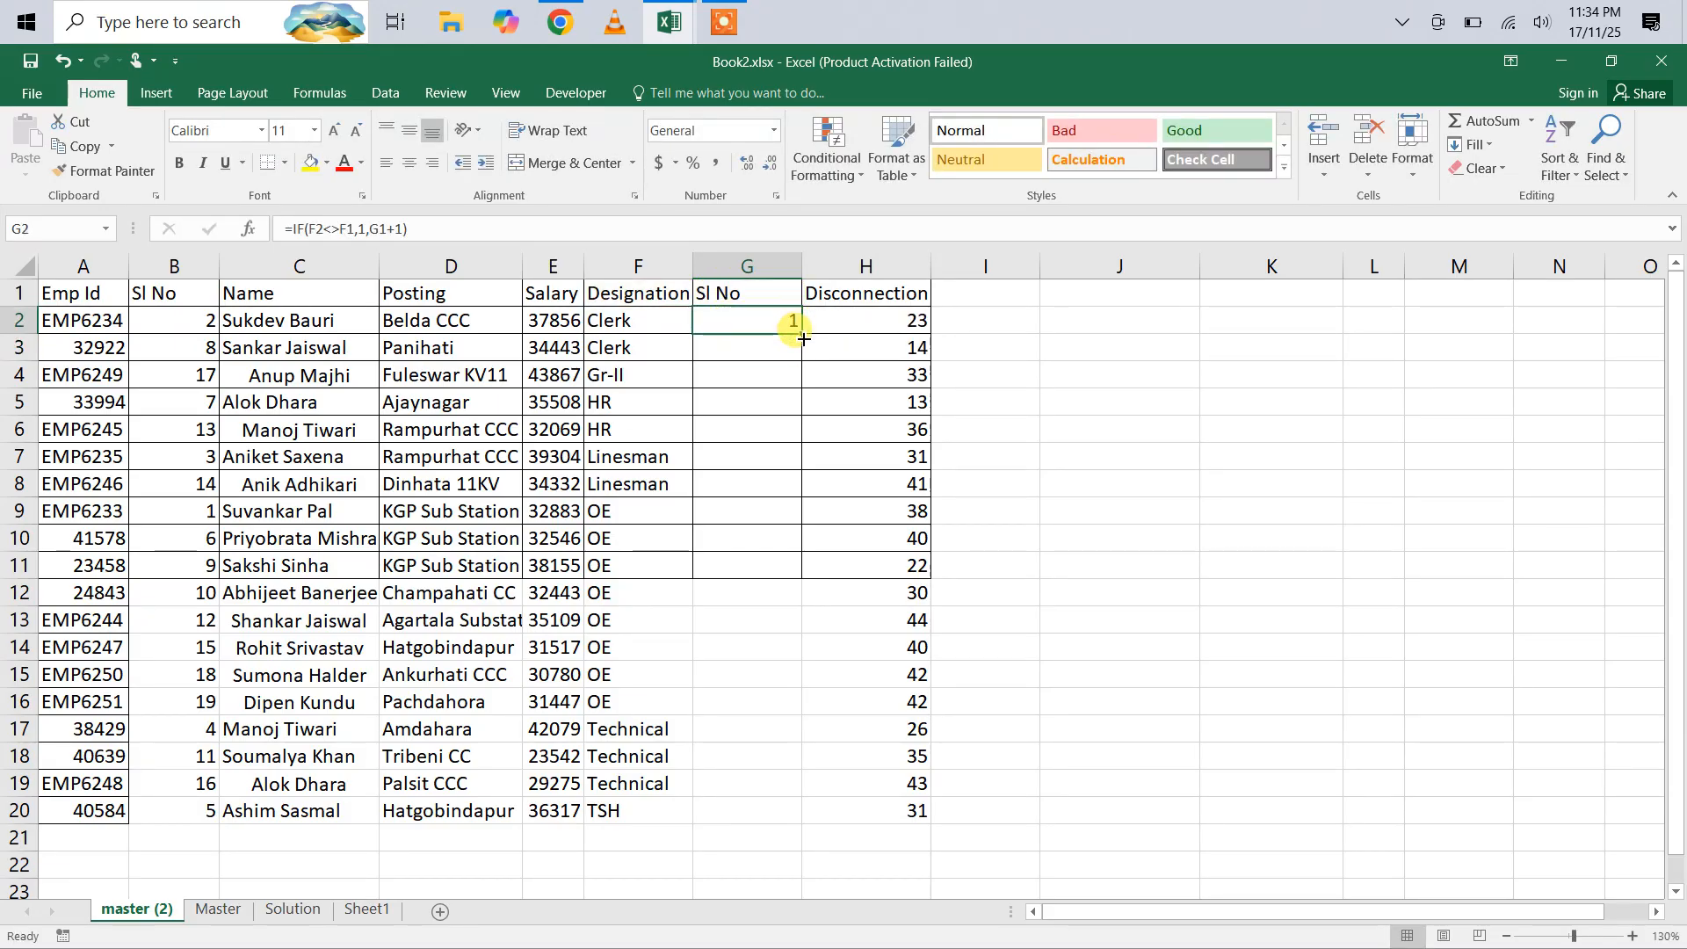
drag(802, 332, 829, 809)
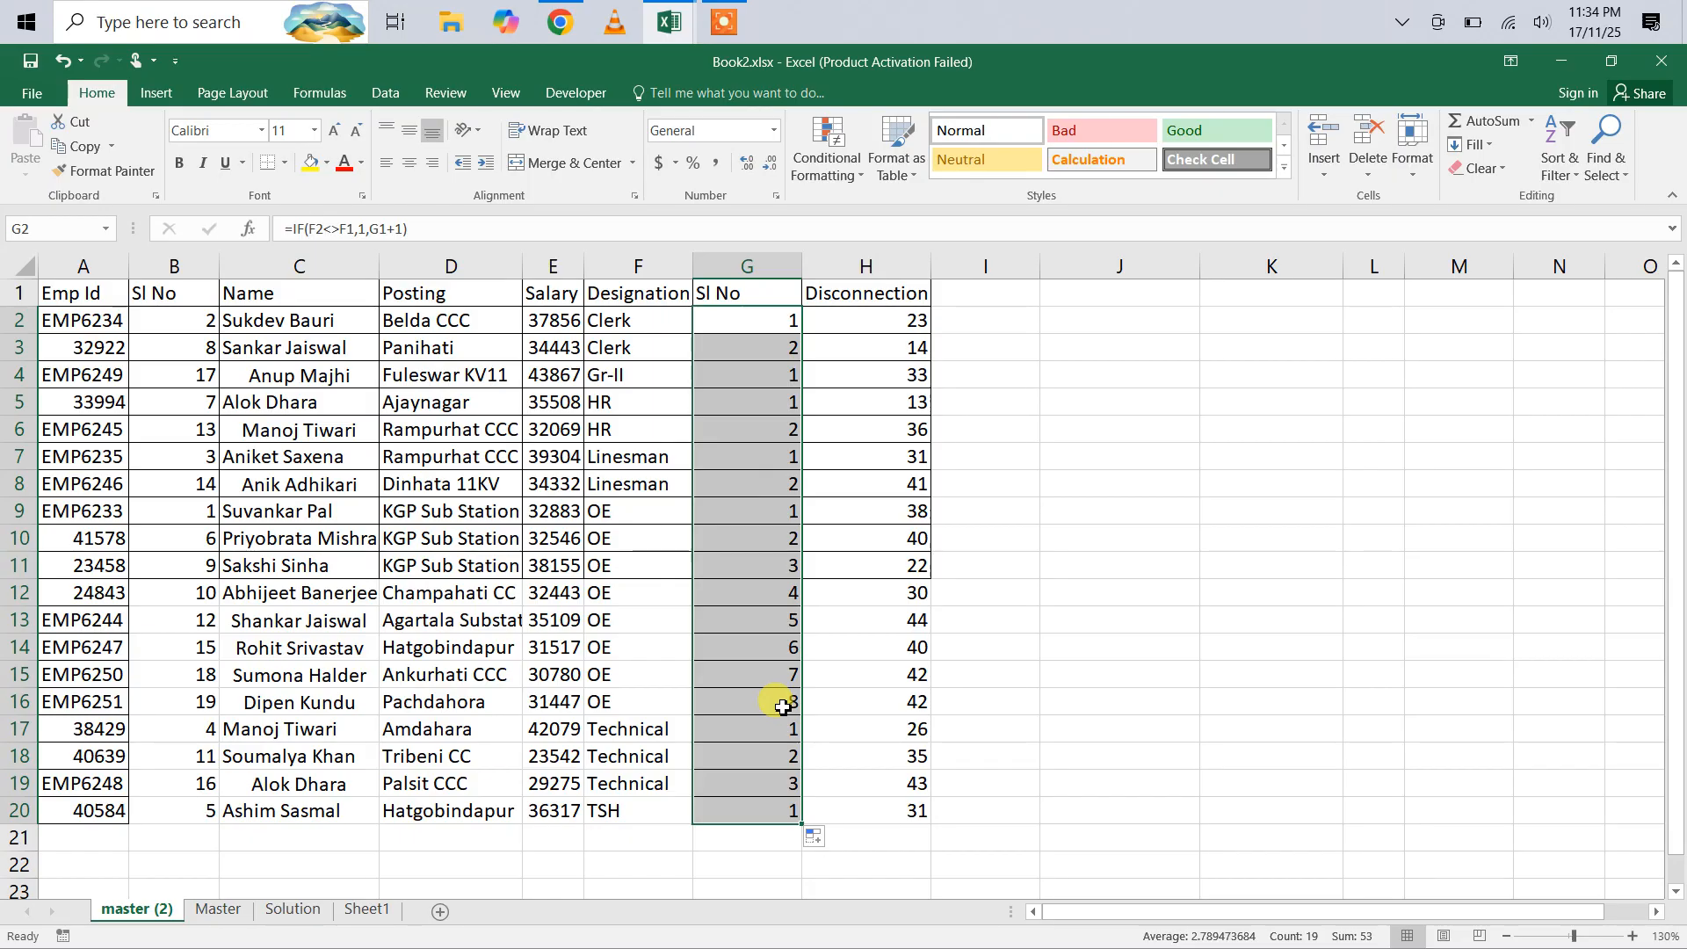
click(744, 325)
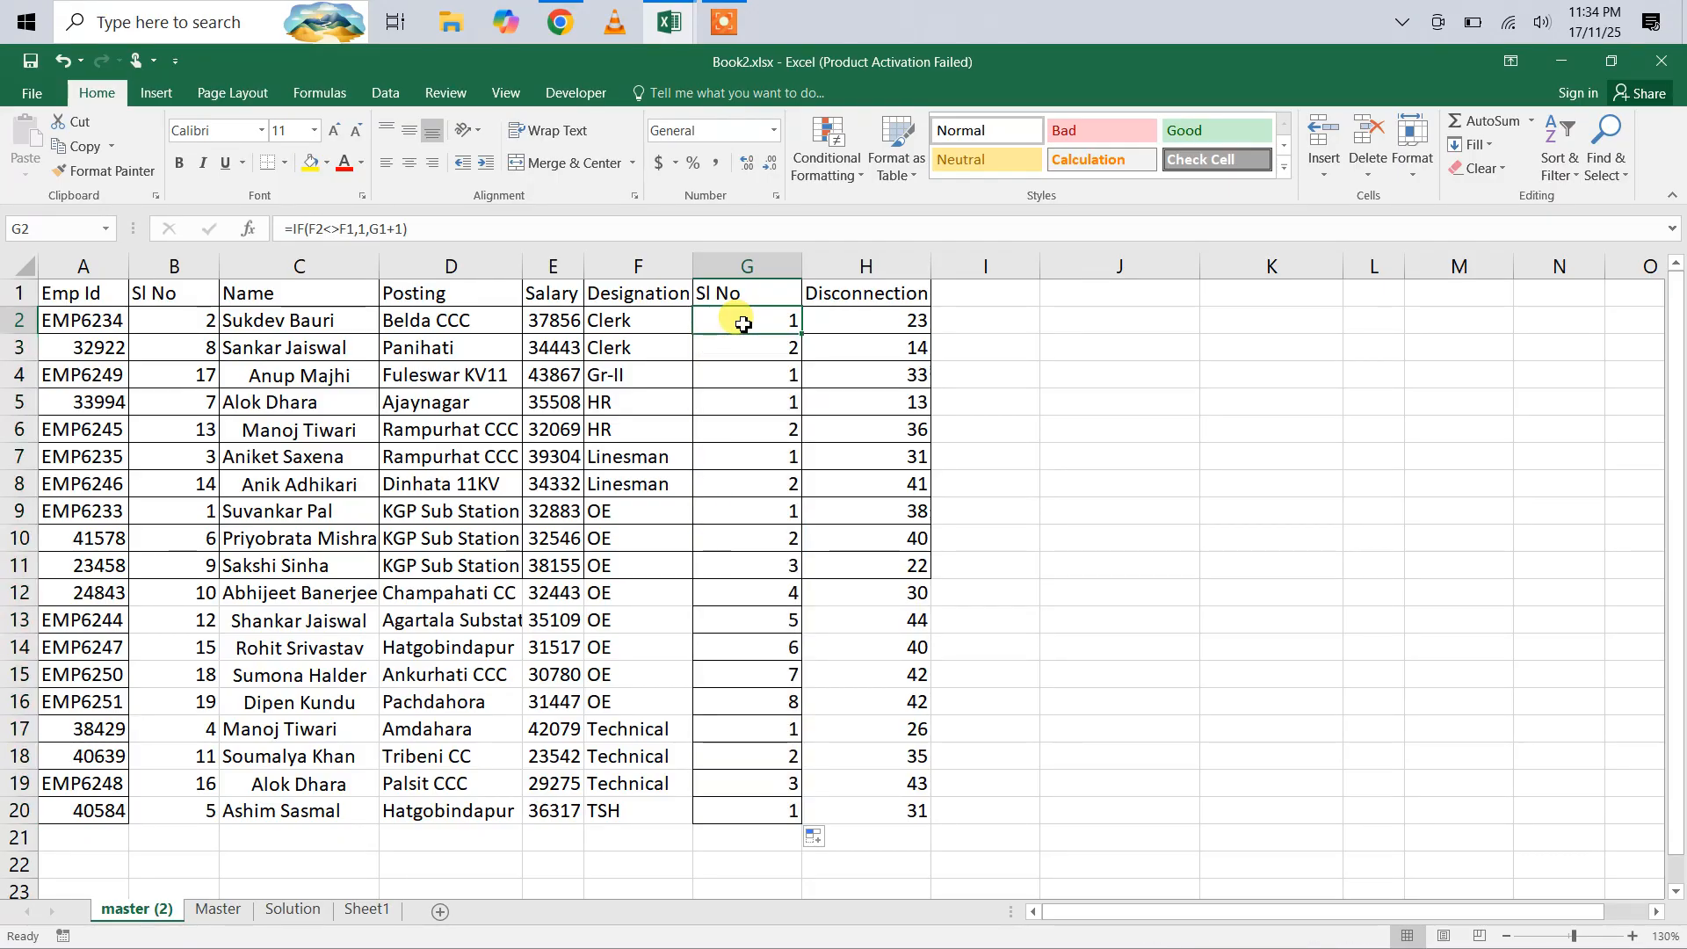
key(shift+Down)
key(shift+Down)
key(shift+Down)
key(shift+Down)
key(shift+Down)
key(shift+Down)
key(shift+Down)
key(shift+Down)
key(shift+Down)
key(shift+Down)
key(shift+Down)
key(shift+Down)
key(shift+Down)
key(shift+Down)
key(shift+Down)
key(shift+Down)
key(shift+Down)
key(shift+Down)
key(shift+Down)
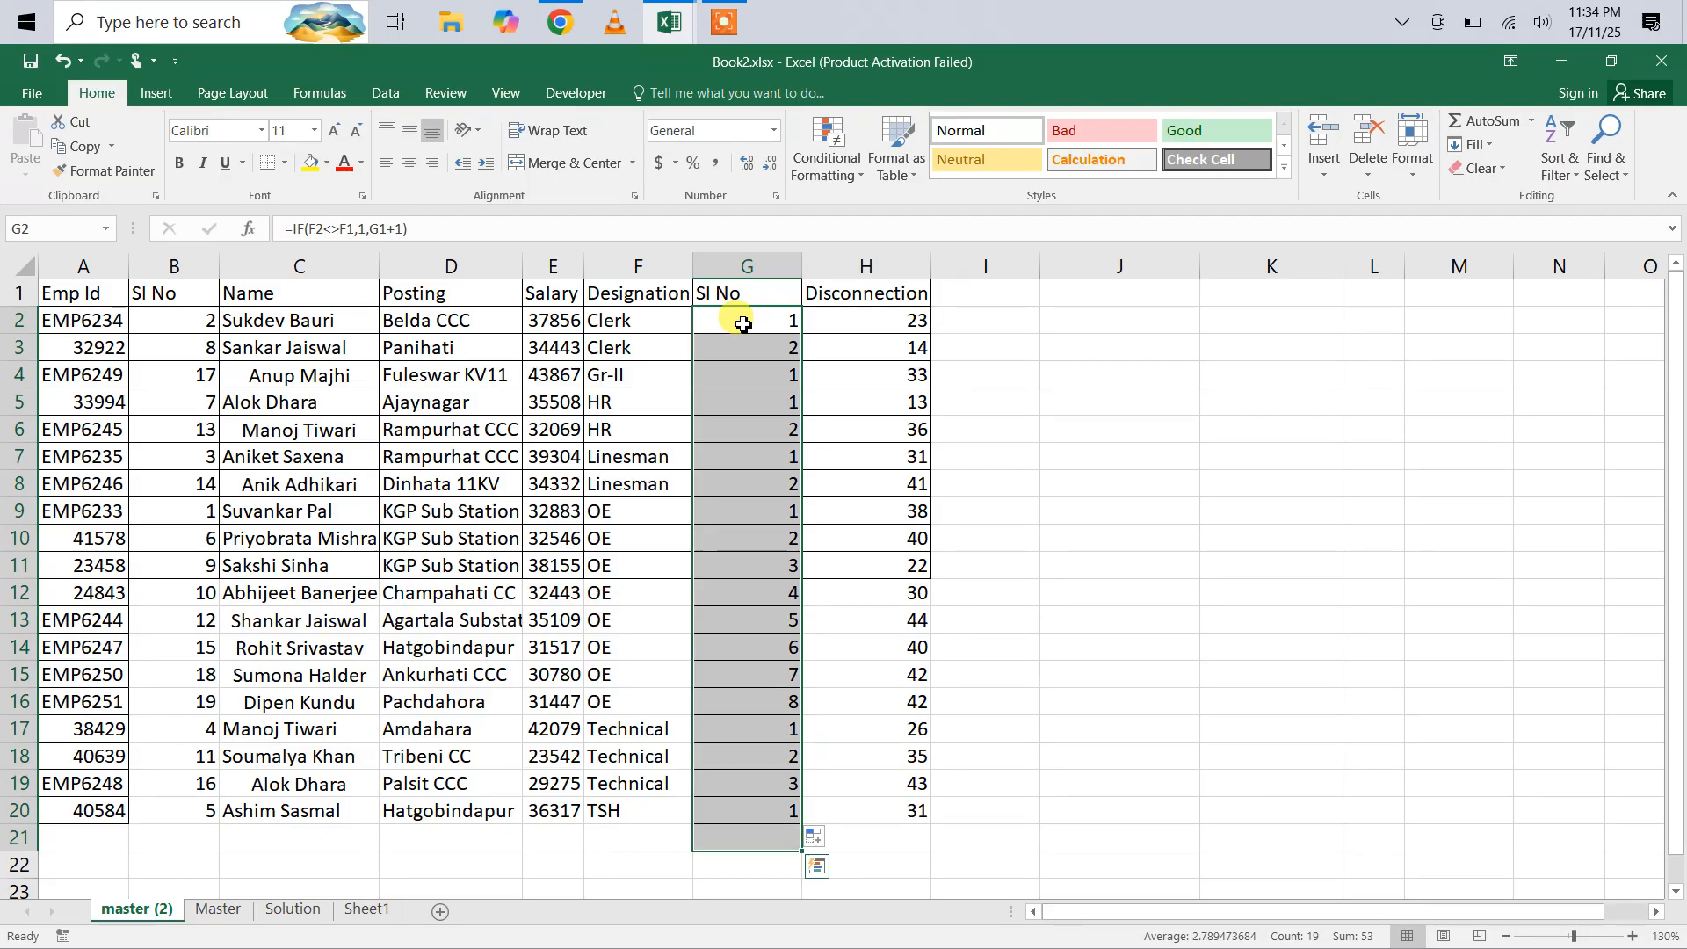
click(1192, 427)
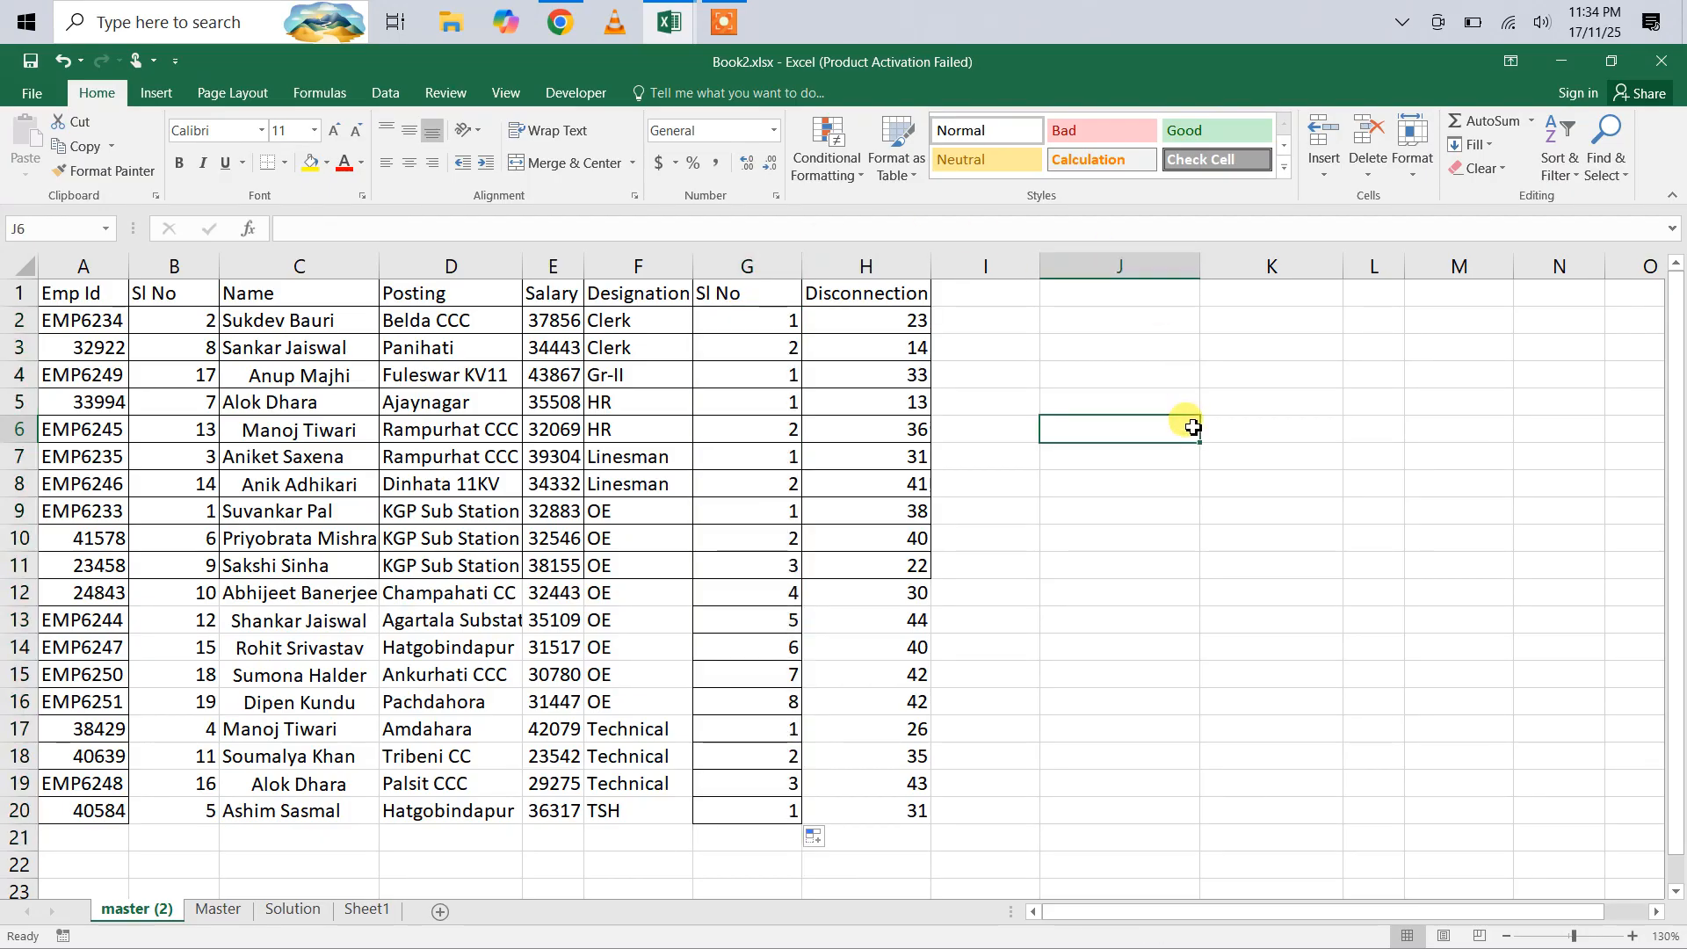
Step: Examine the cell references of the numbering formulas in G2 and G3
double_click(785, 325)
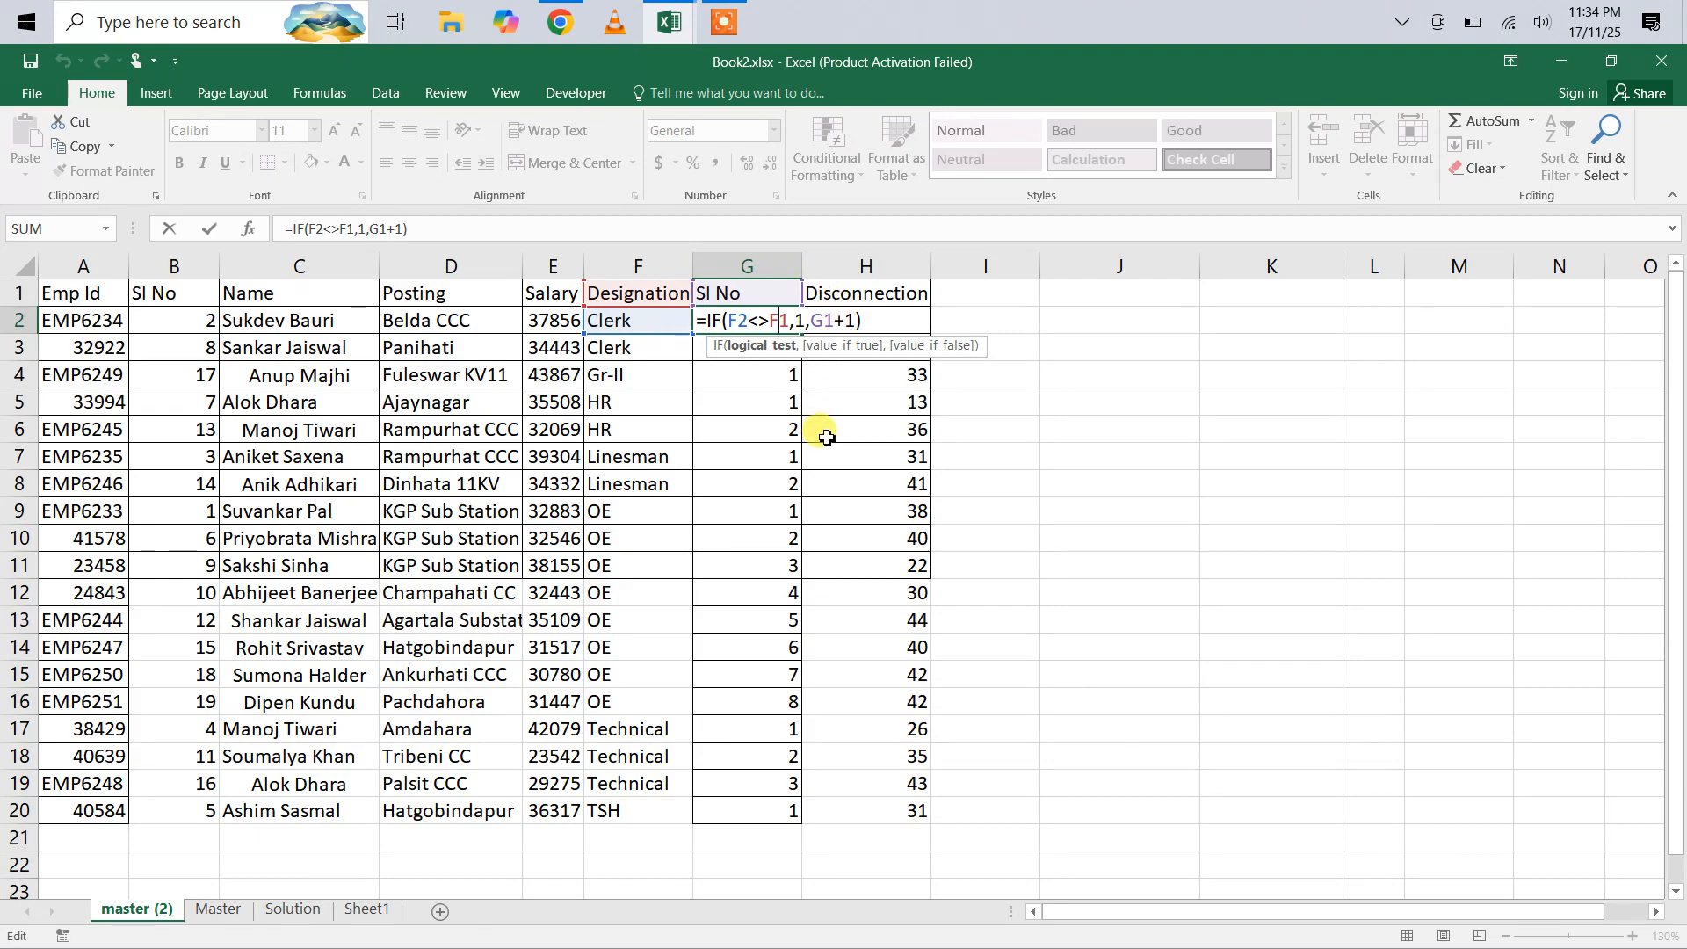
key(ctrl+Return)
click(758, 357)
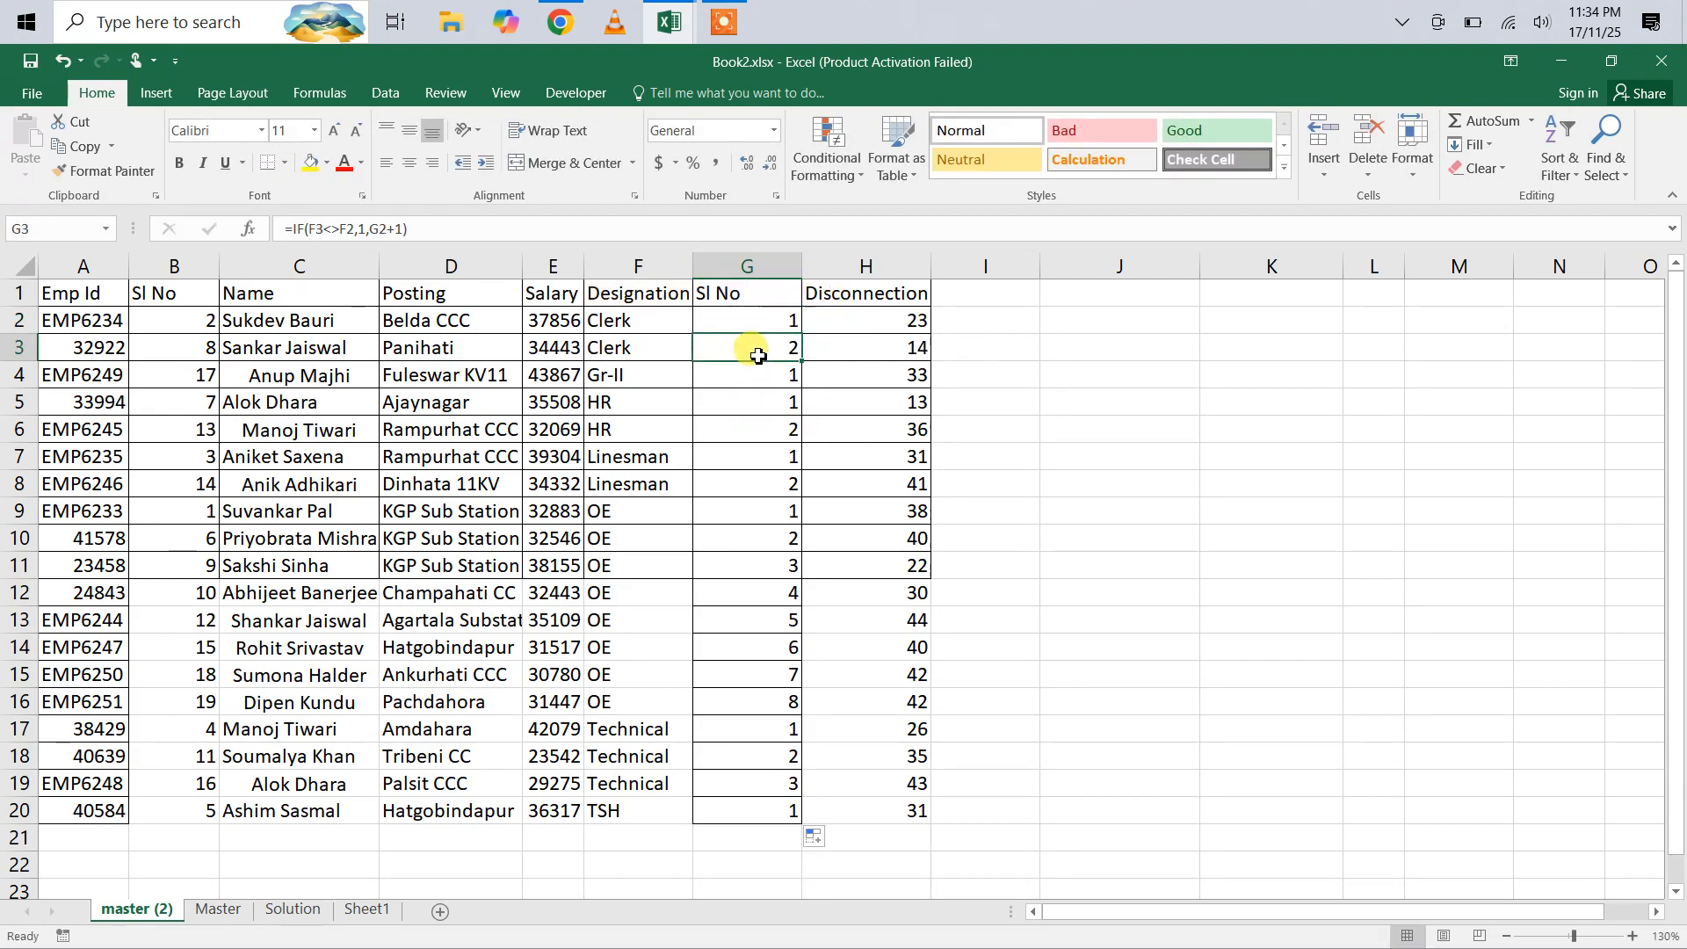
double_click(759, 356)
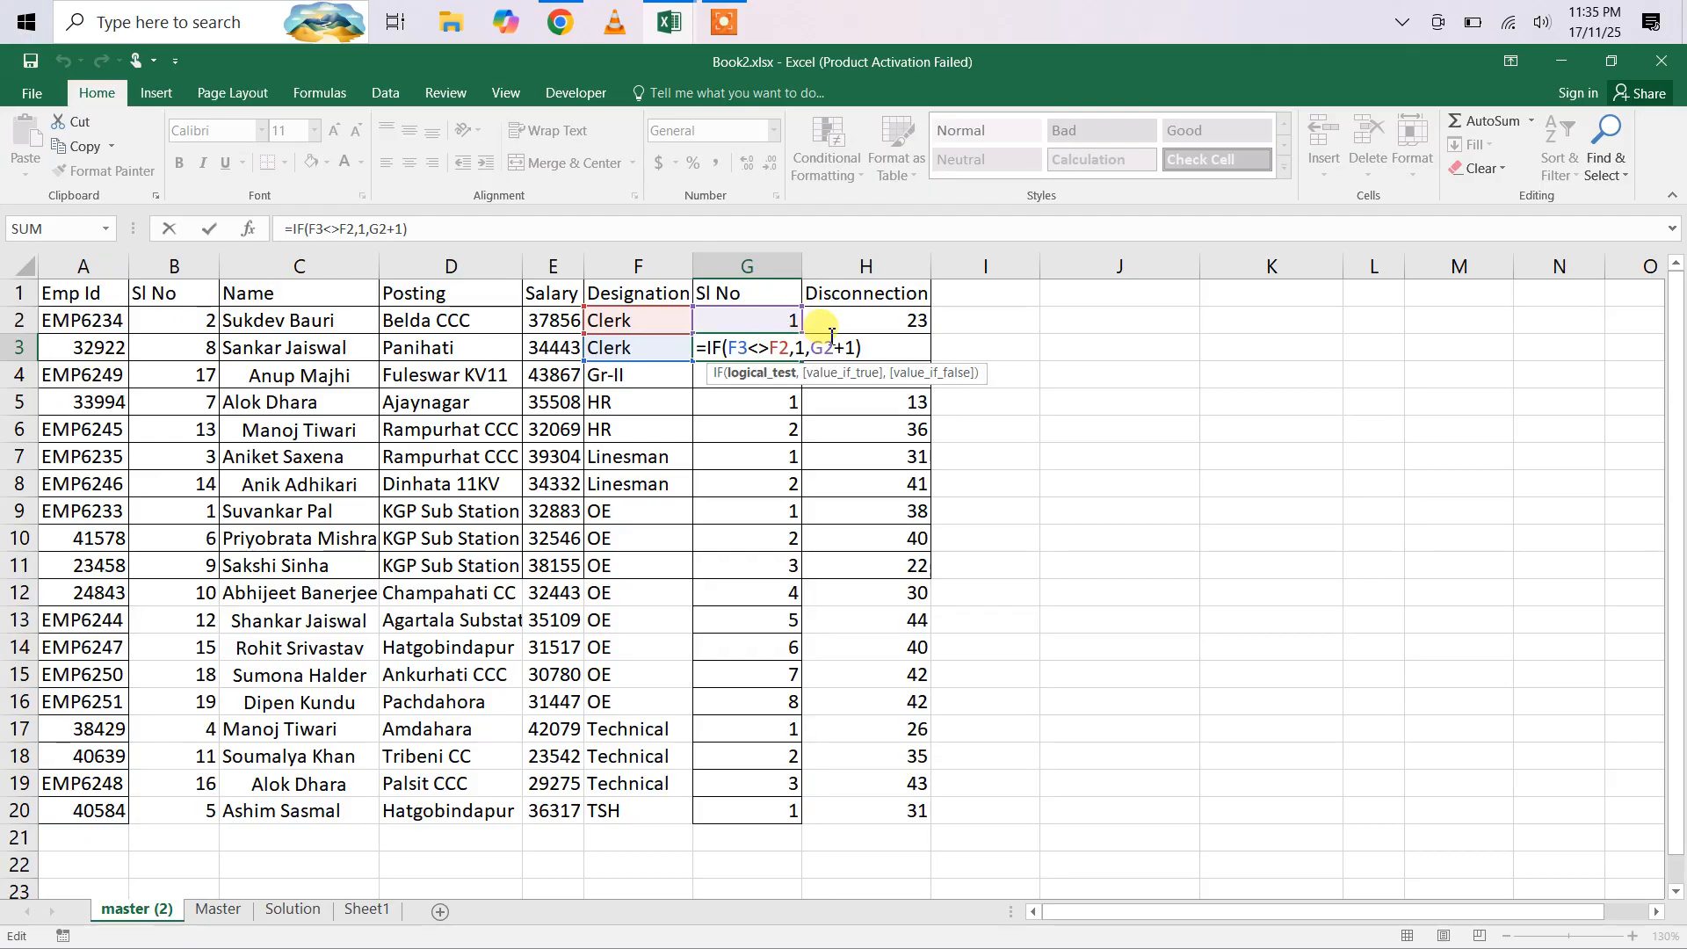
key(ctrl+Return)
Step: Clear the numbering formulas from G2:G20
click(734, 316)
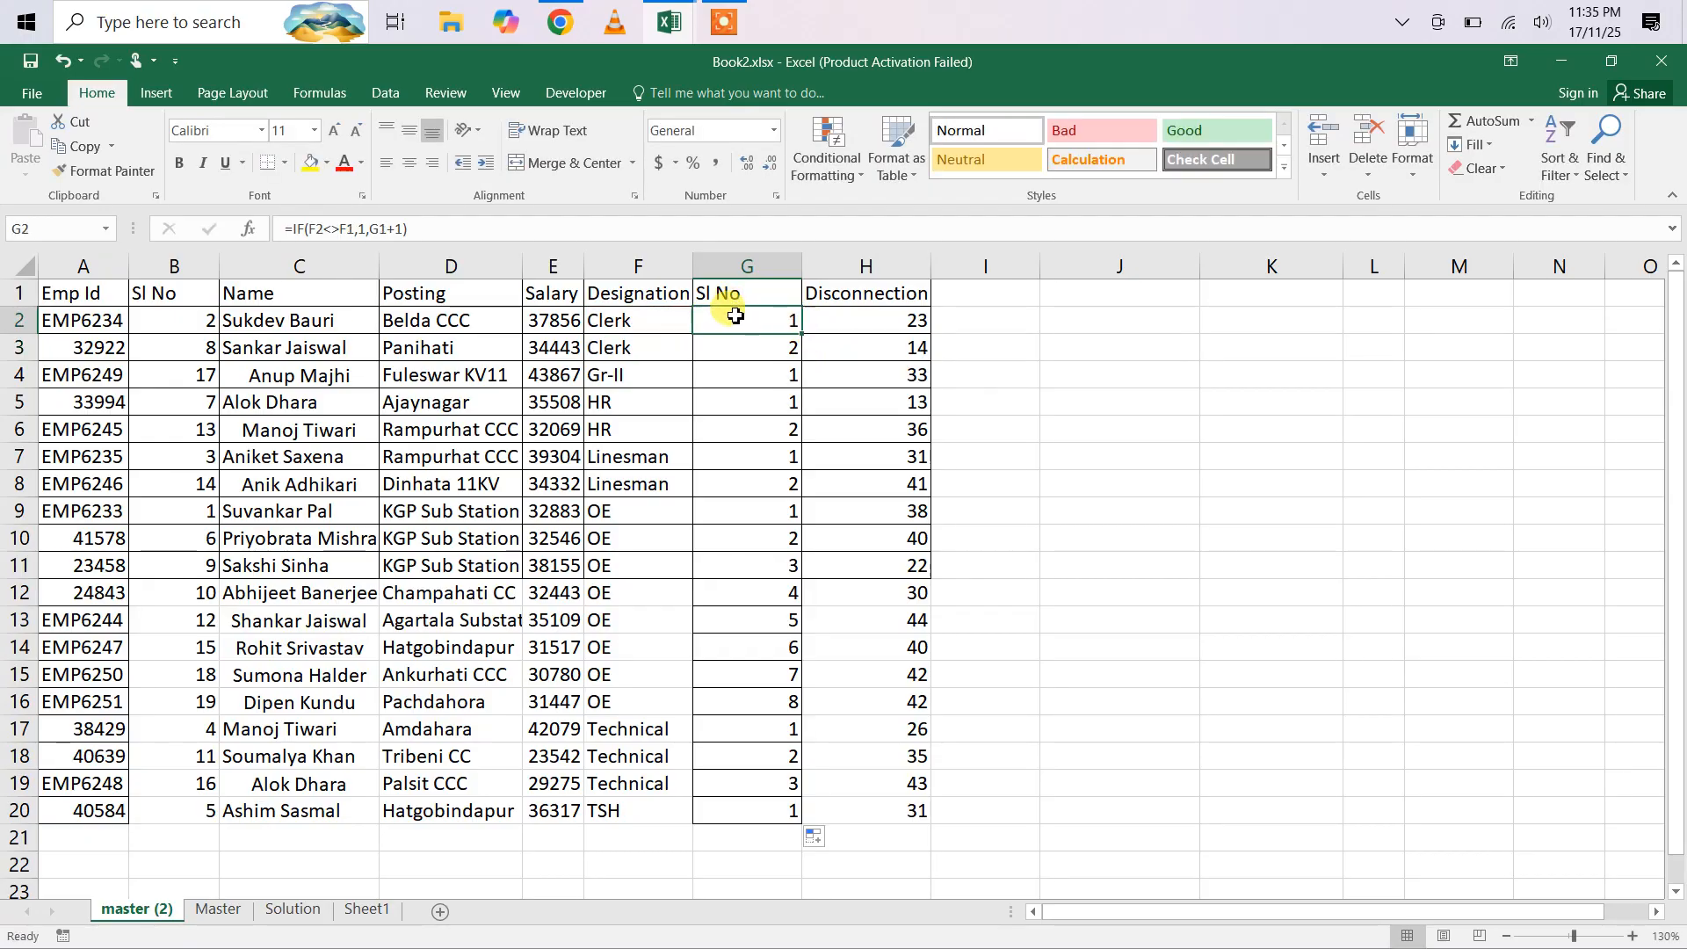
drag(735, 317, 789, 810)
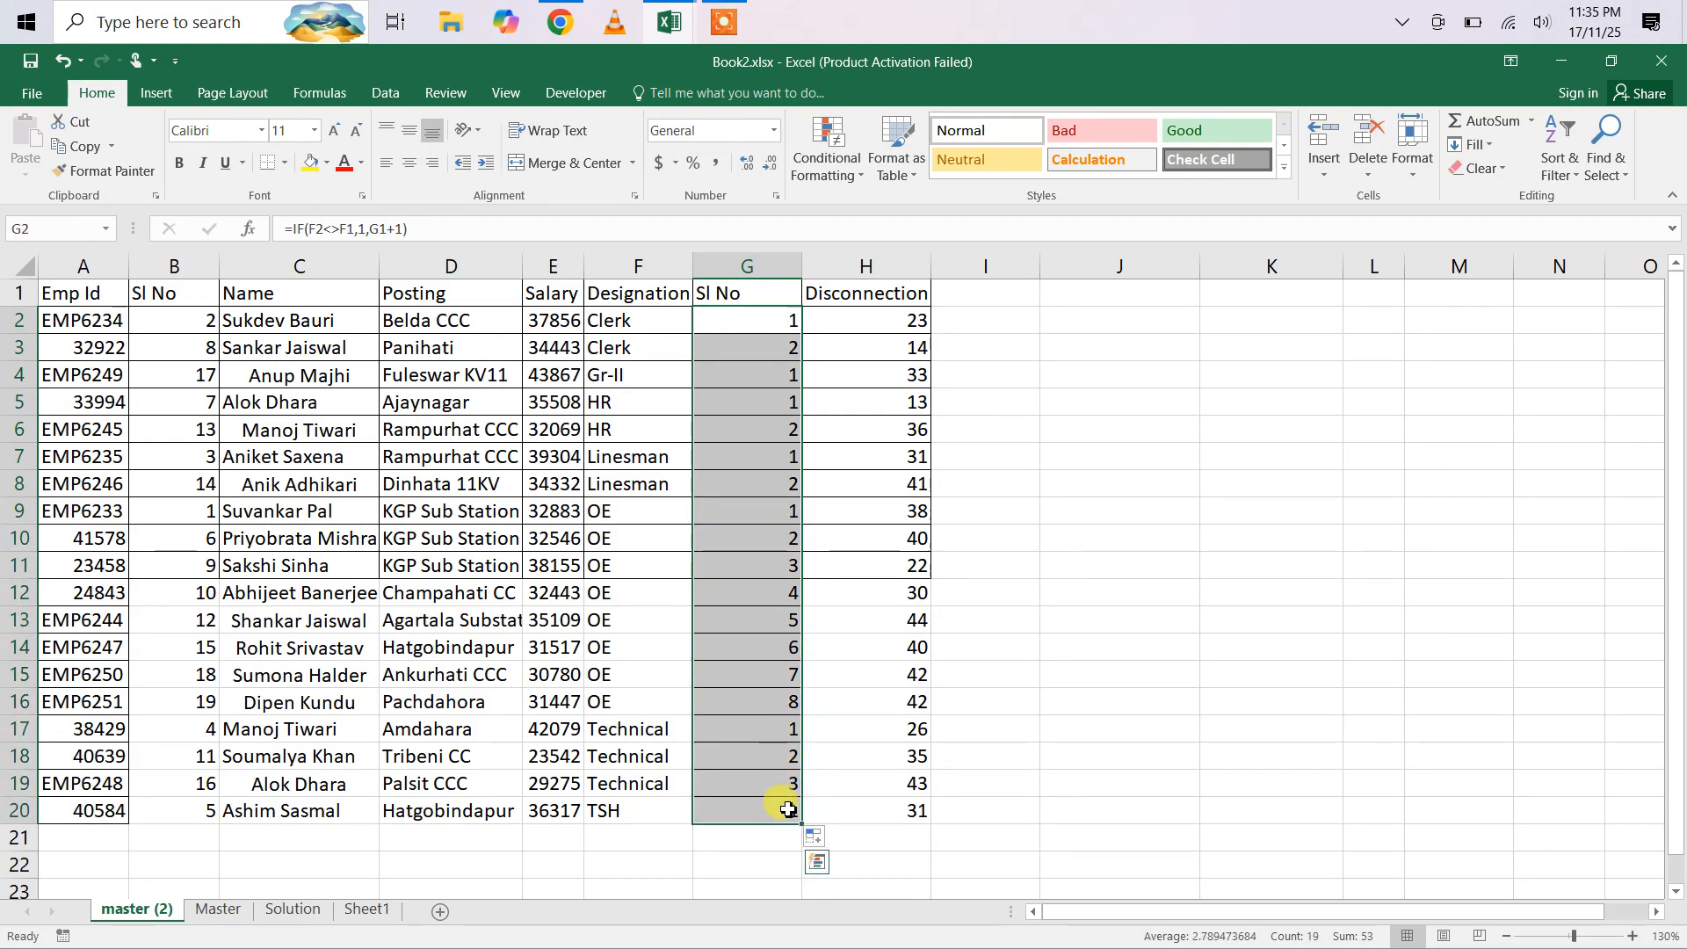
key(Delete)
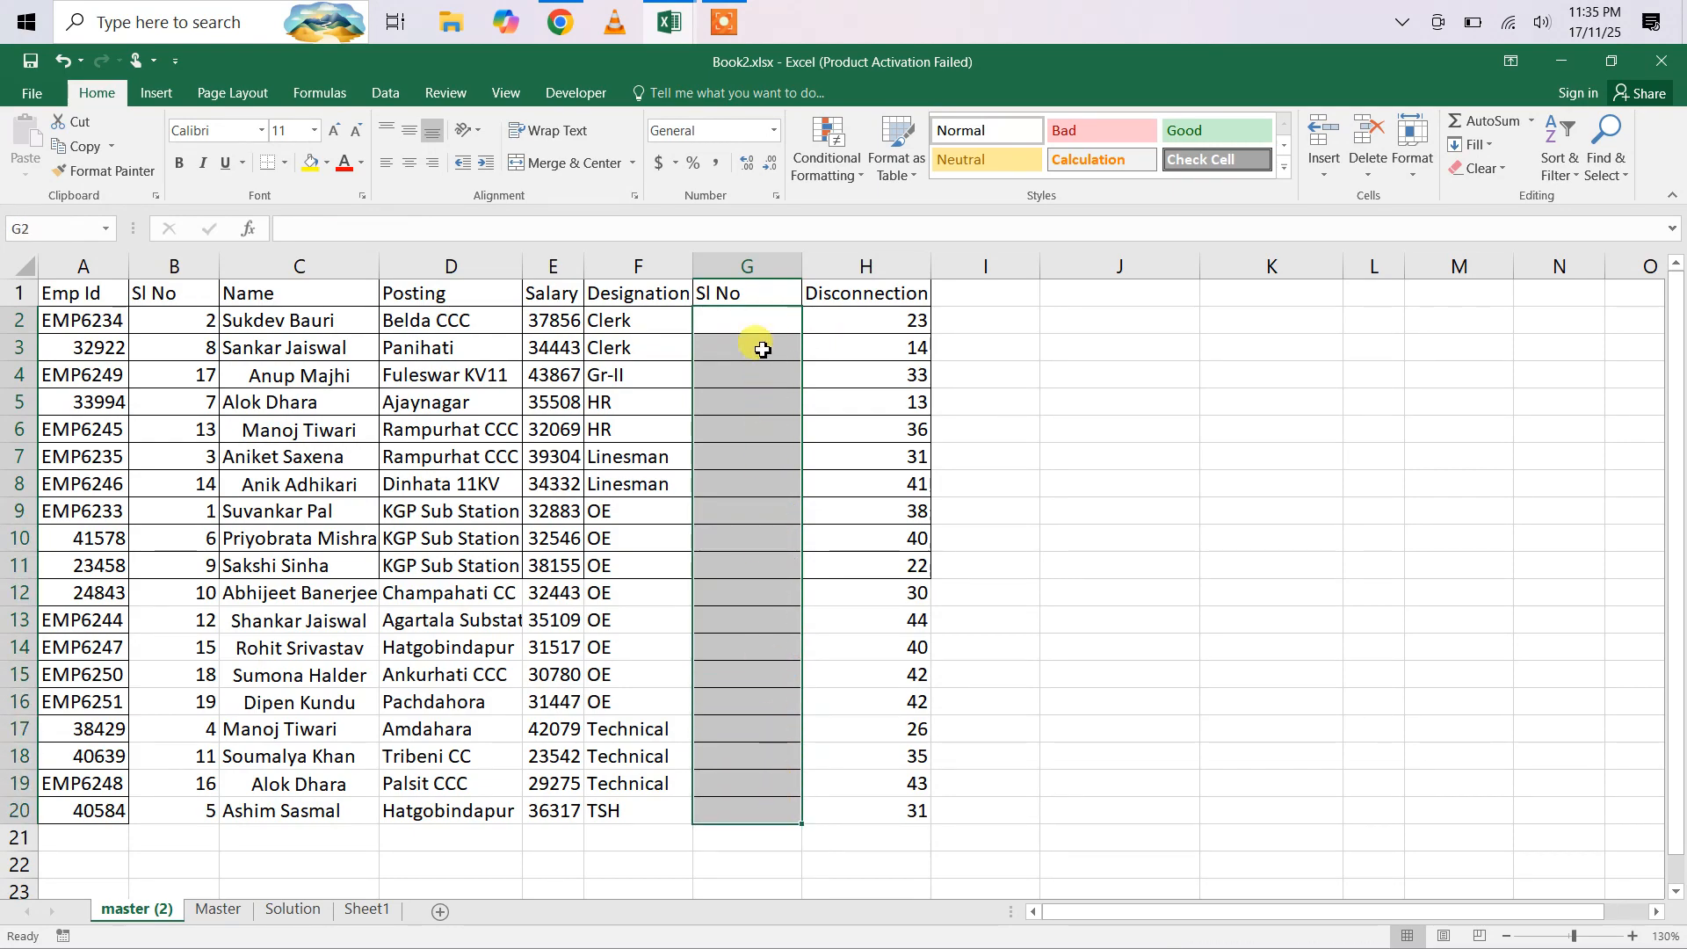
Step: Enter the formula =IF(F2<>F1,1,G1+1) into the whole range G2:G20 at once to number the employees within each designation
click(737, 325)
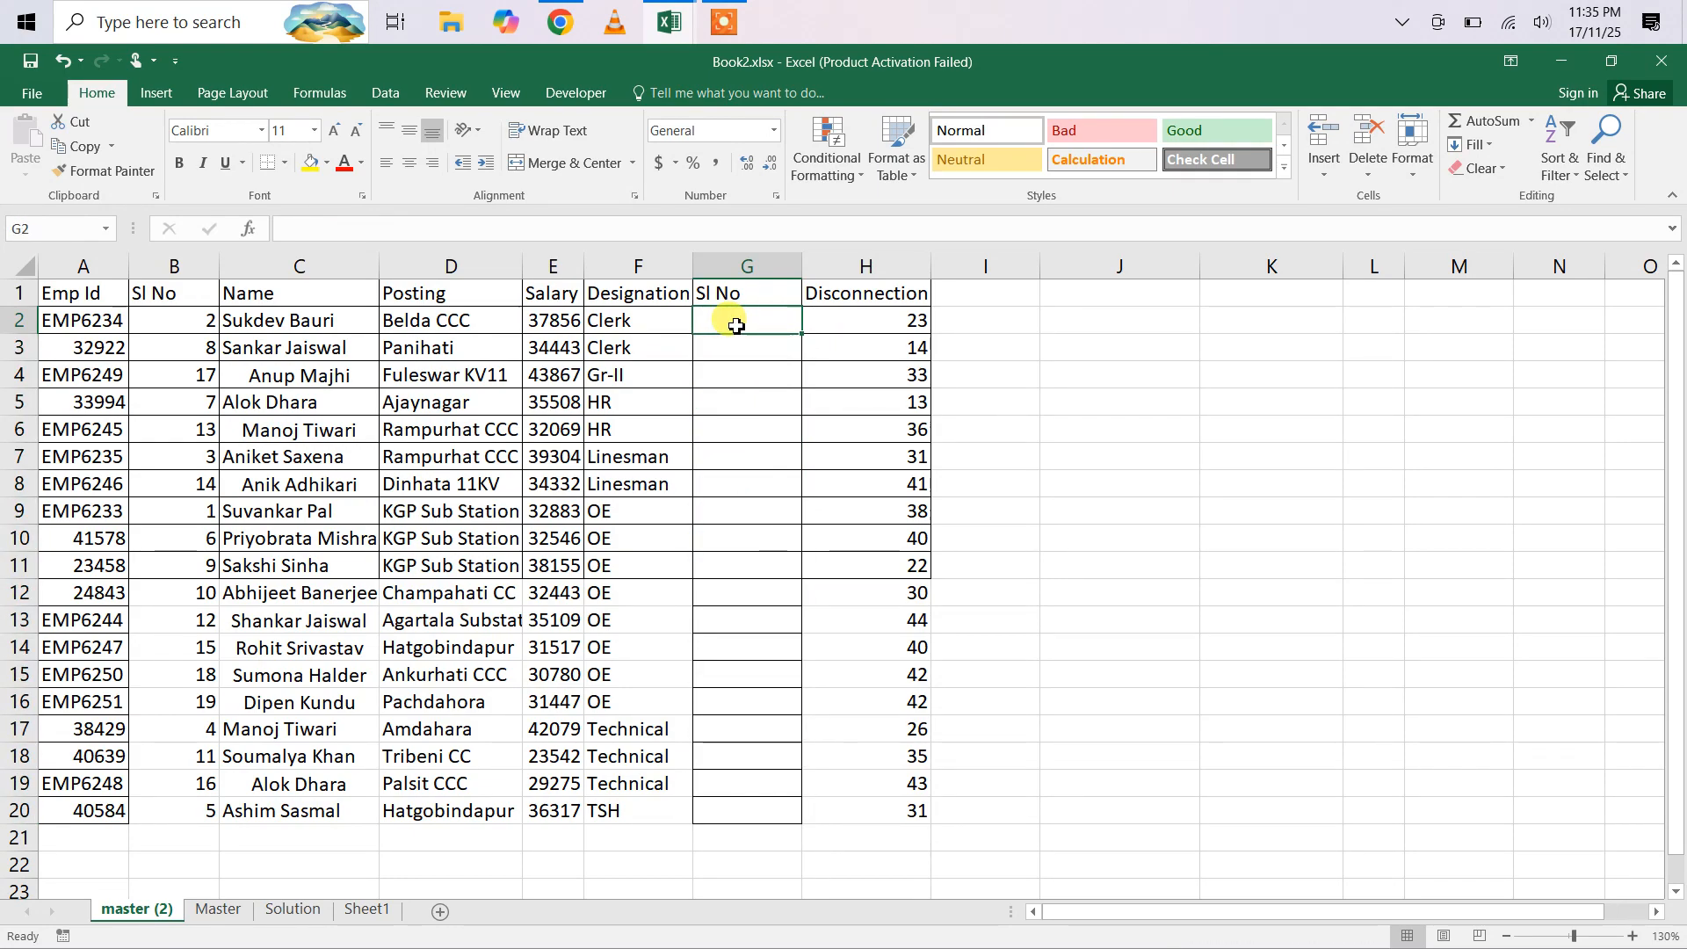
drag(736, 325, 713, 818)
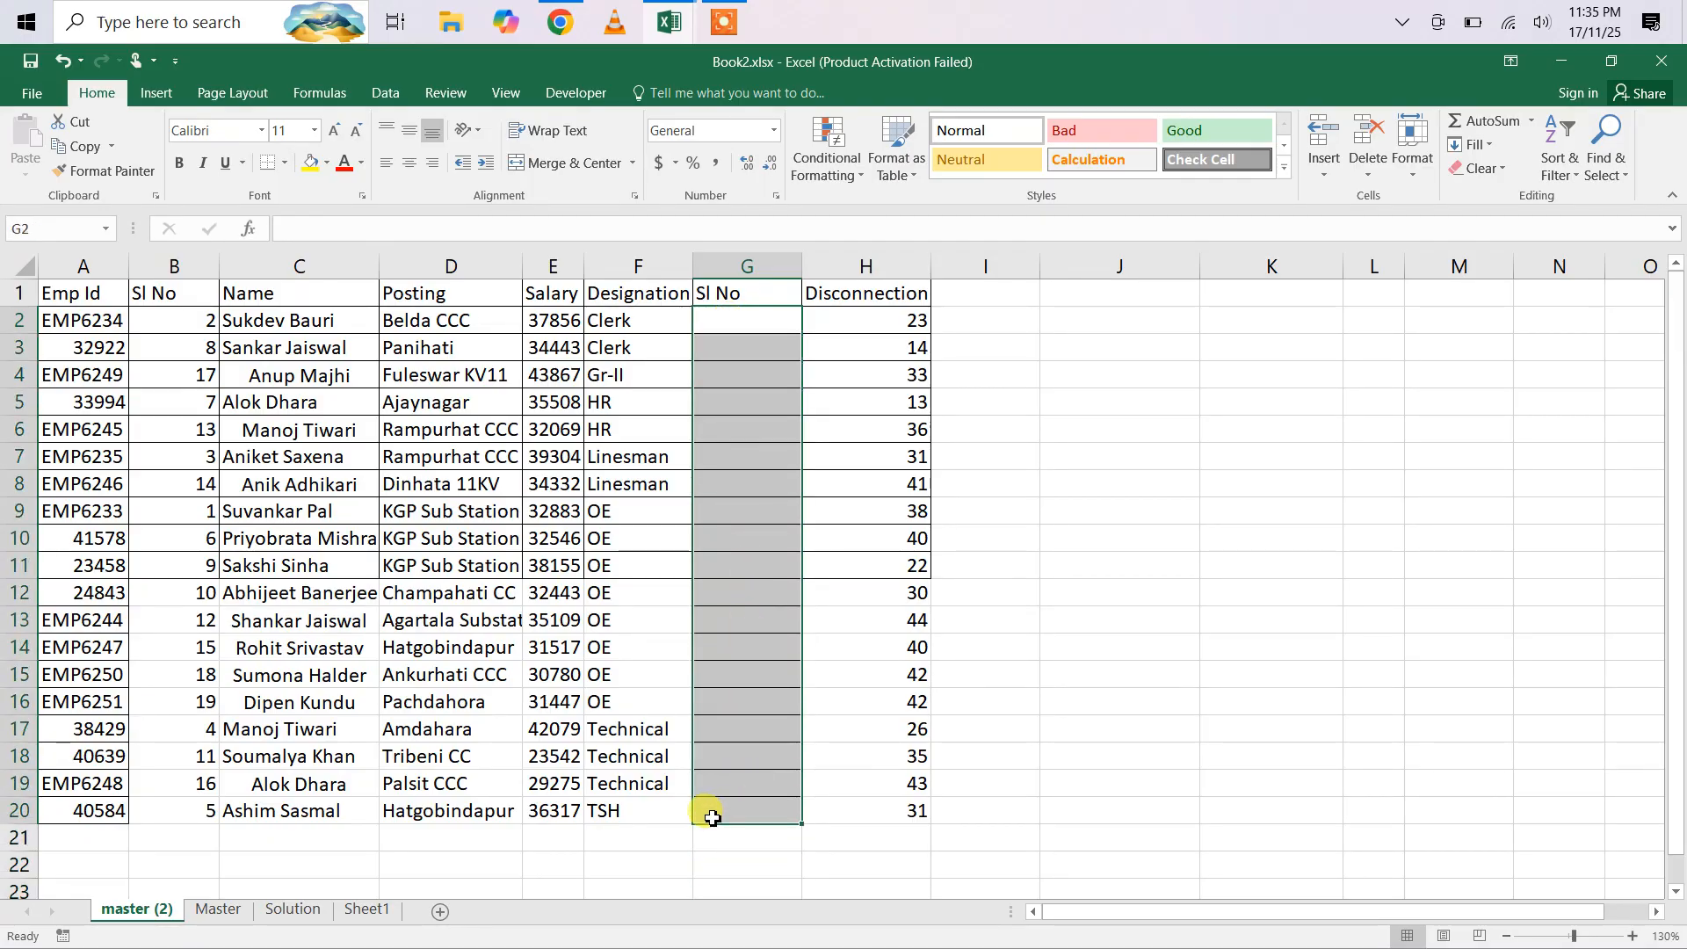
text(=IF)
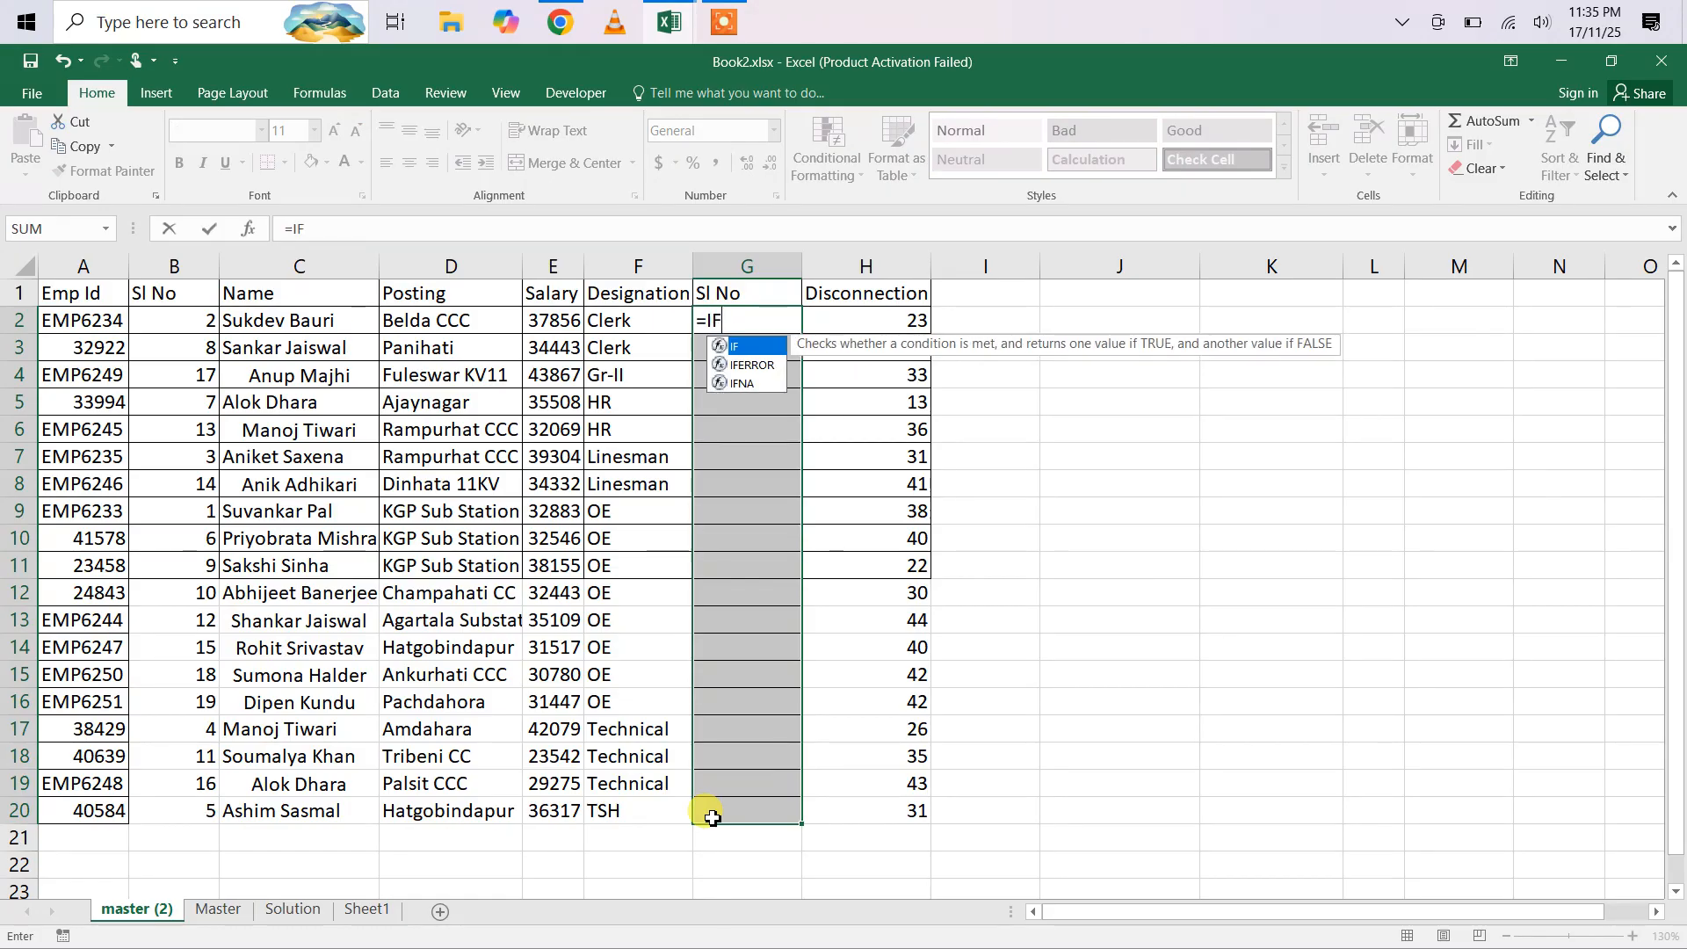
text(()
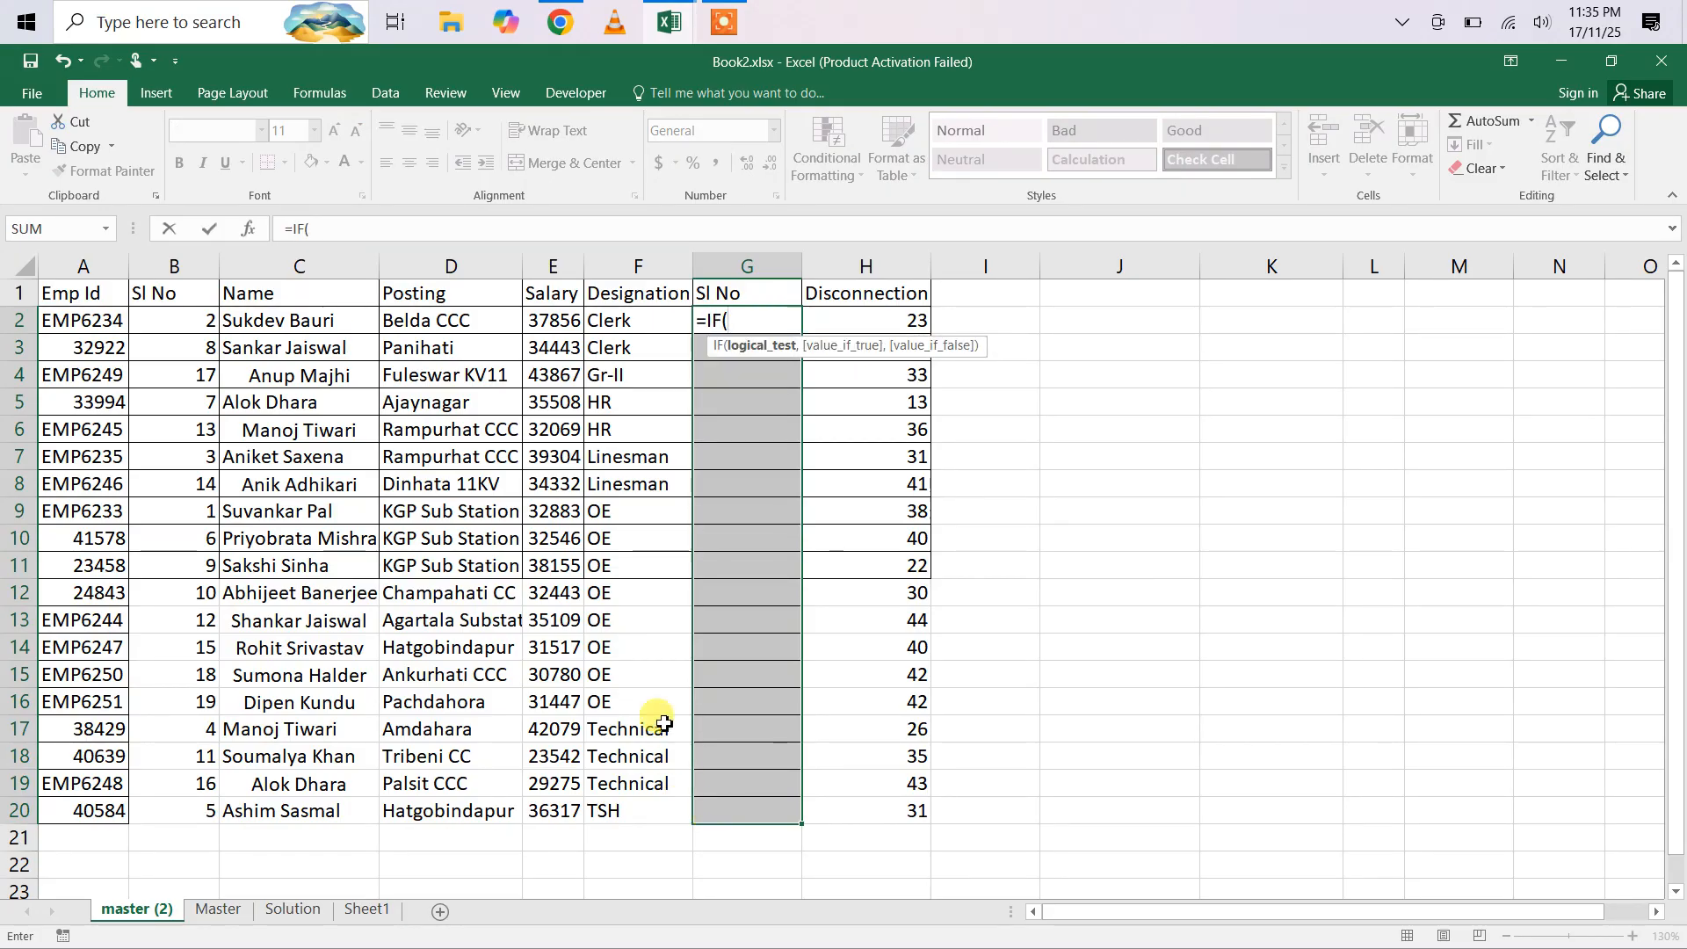
click(624, 323)
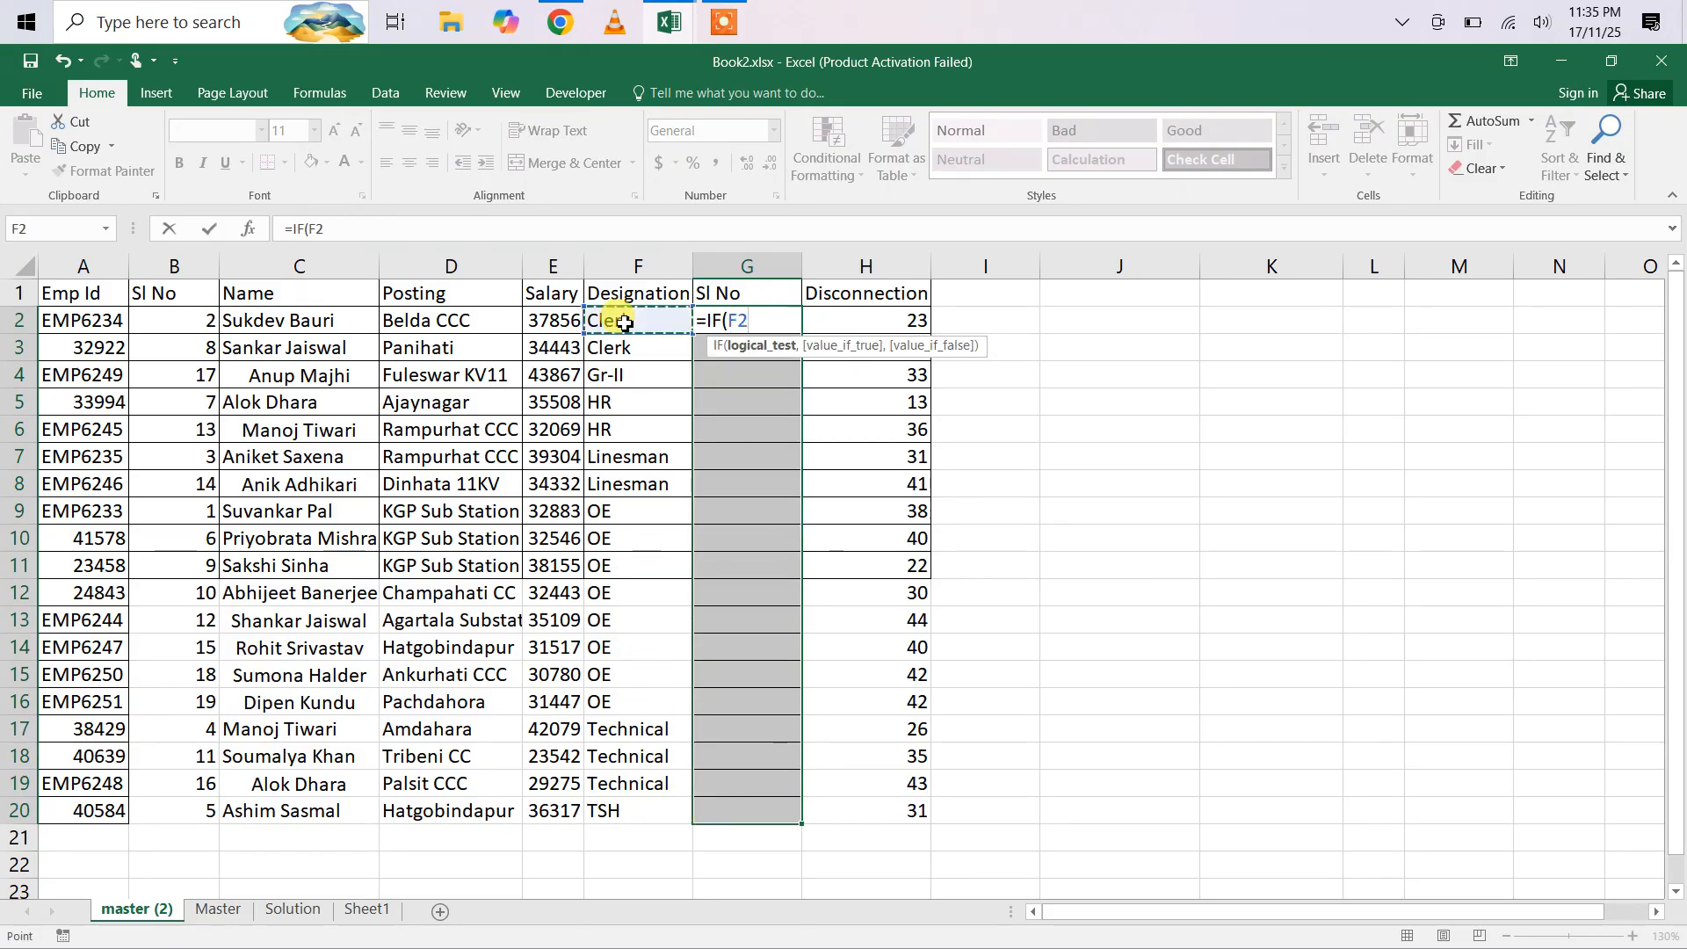
text(<>)
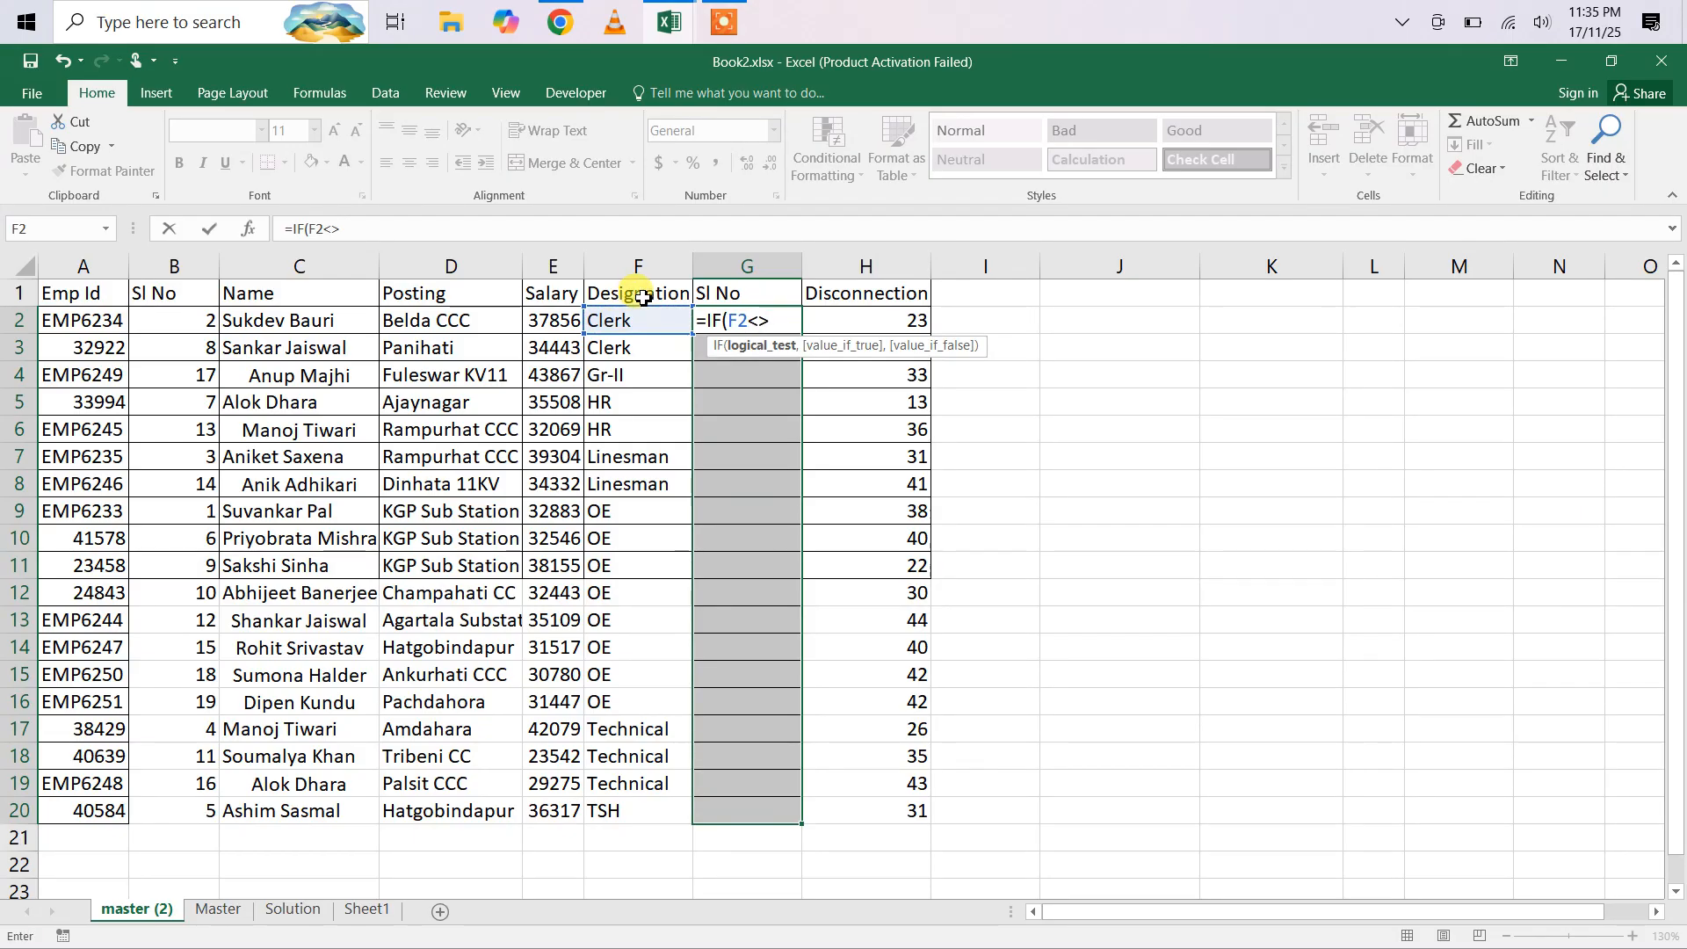
click(643, 298)
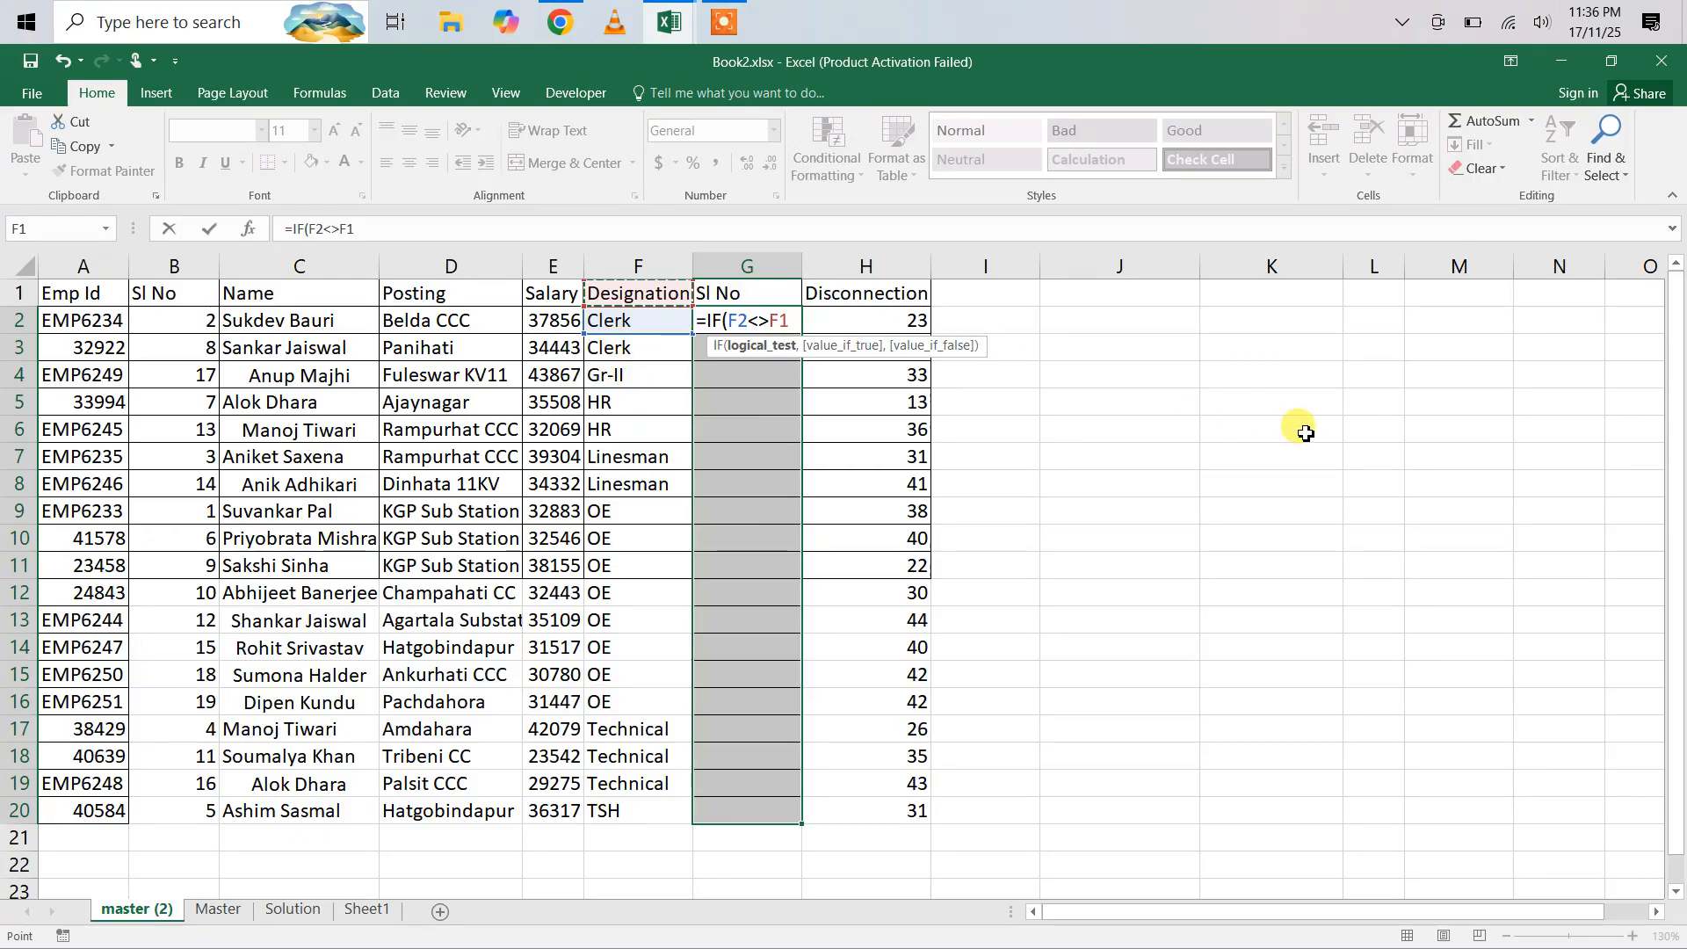
text(,)
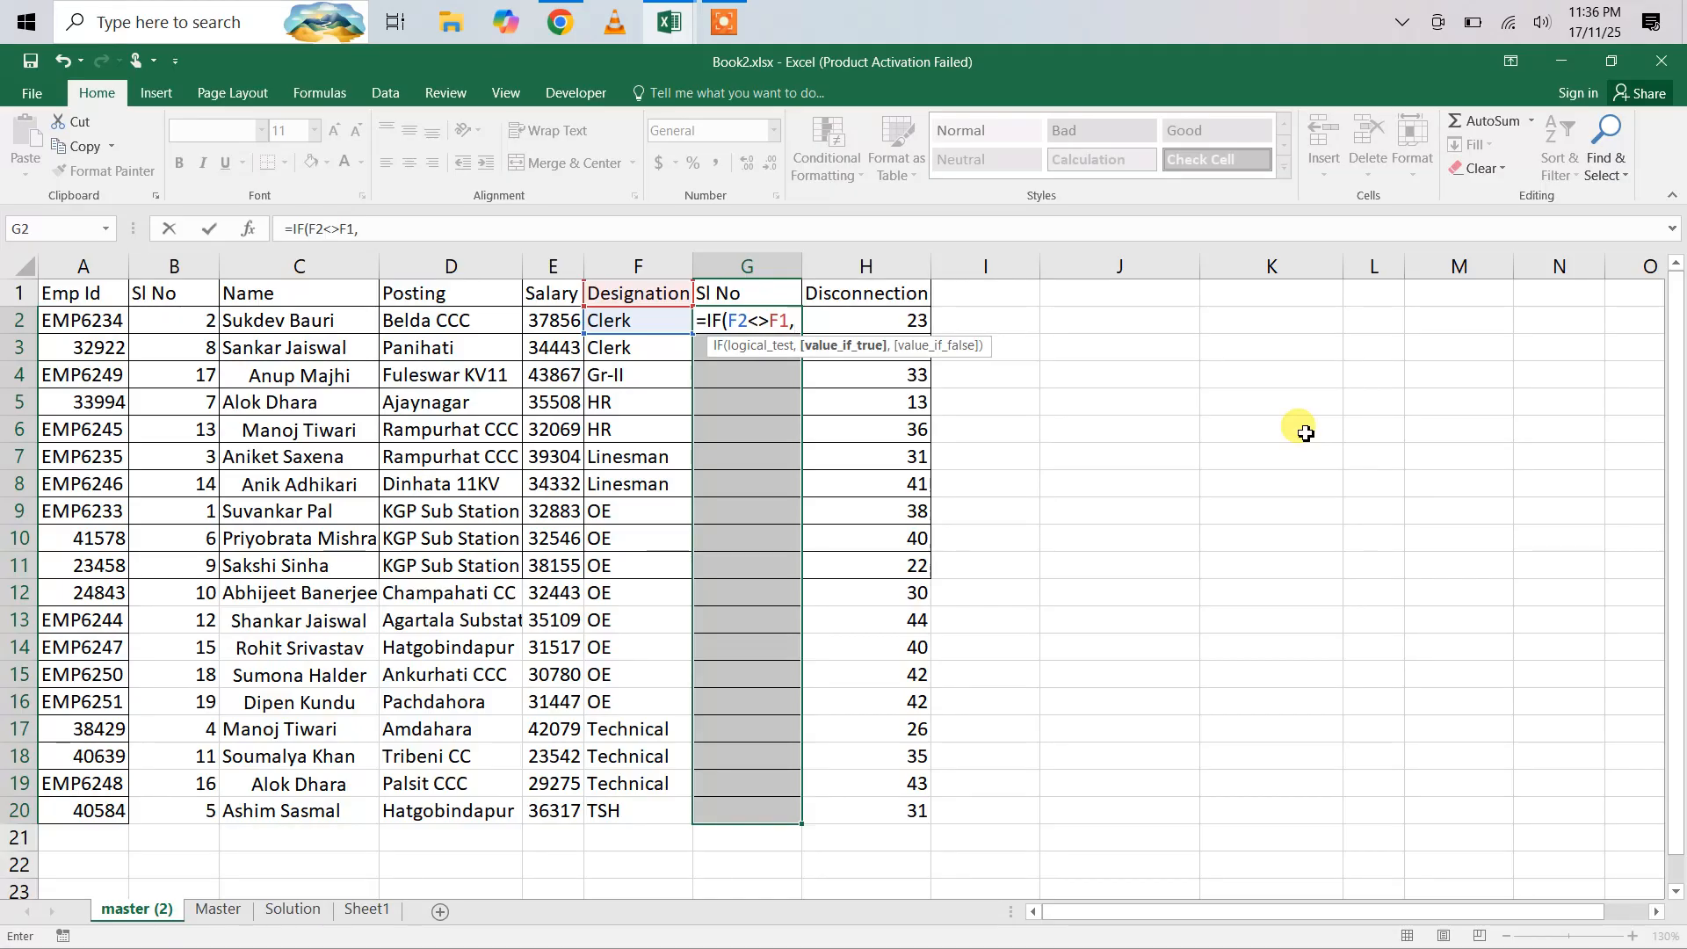
text(1)
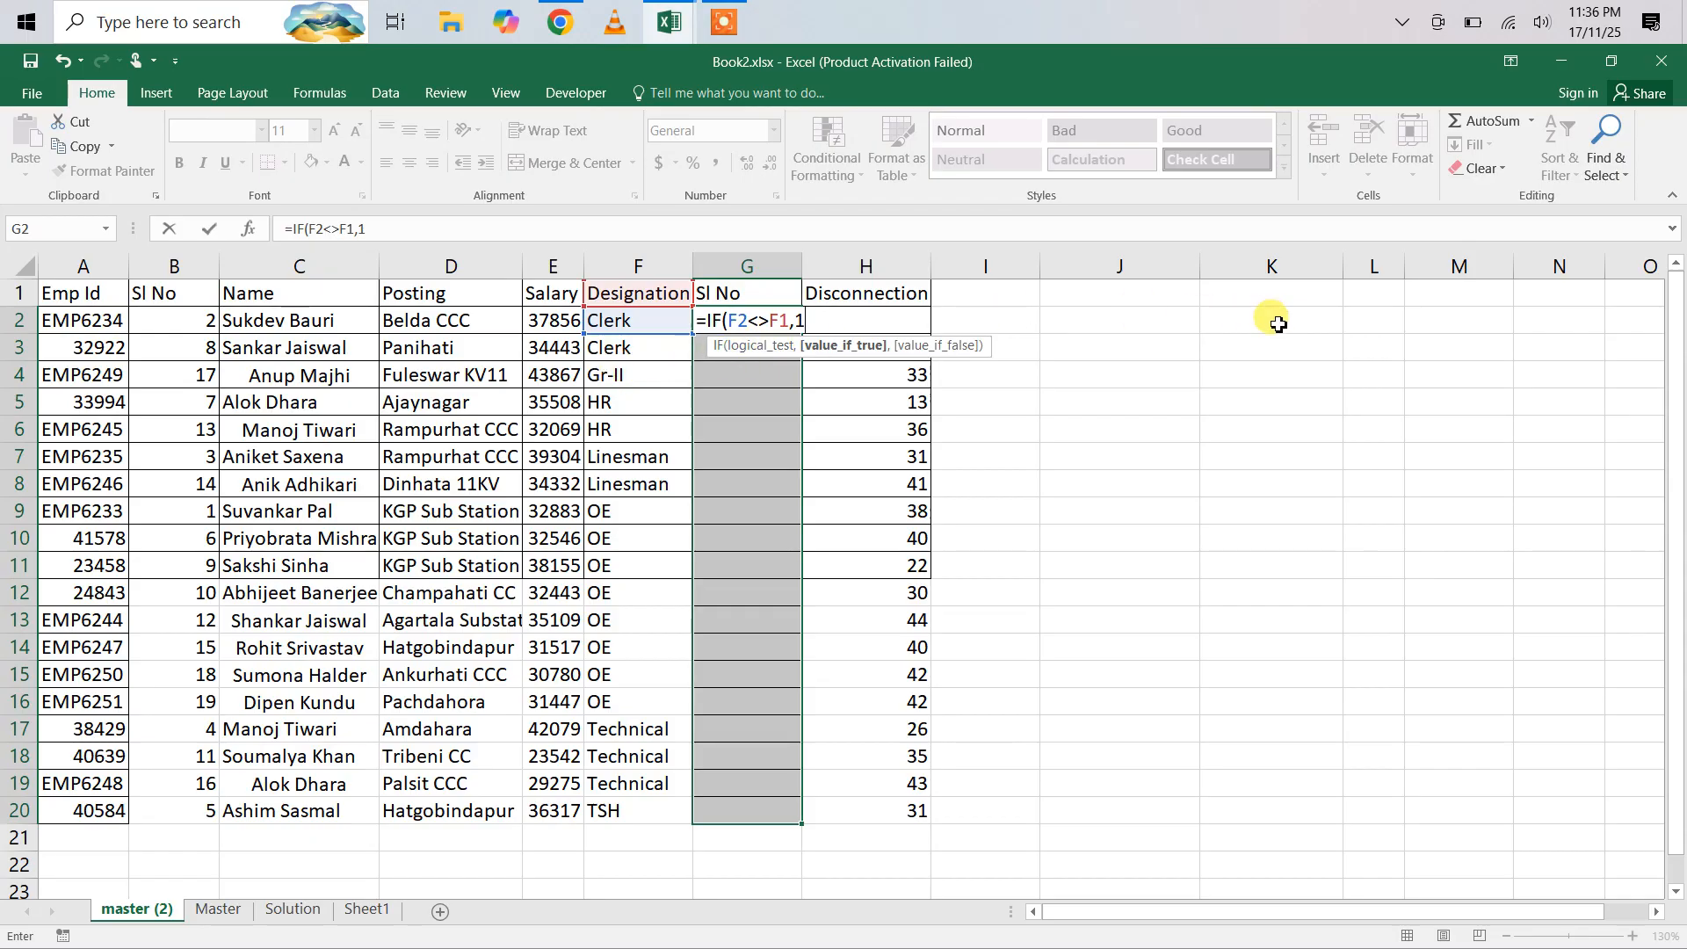
text(,)
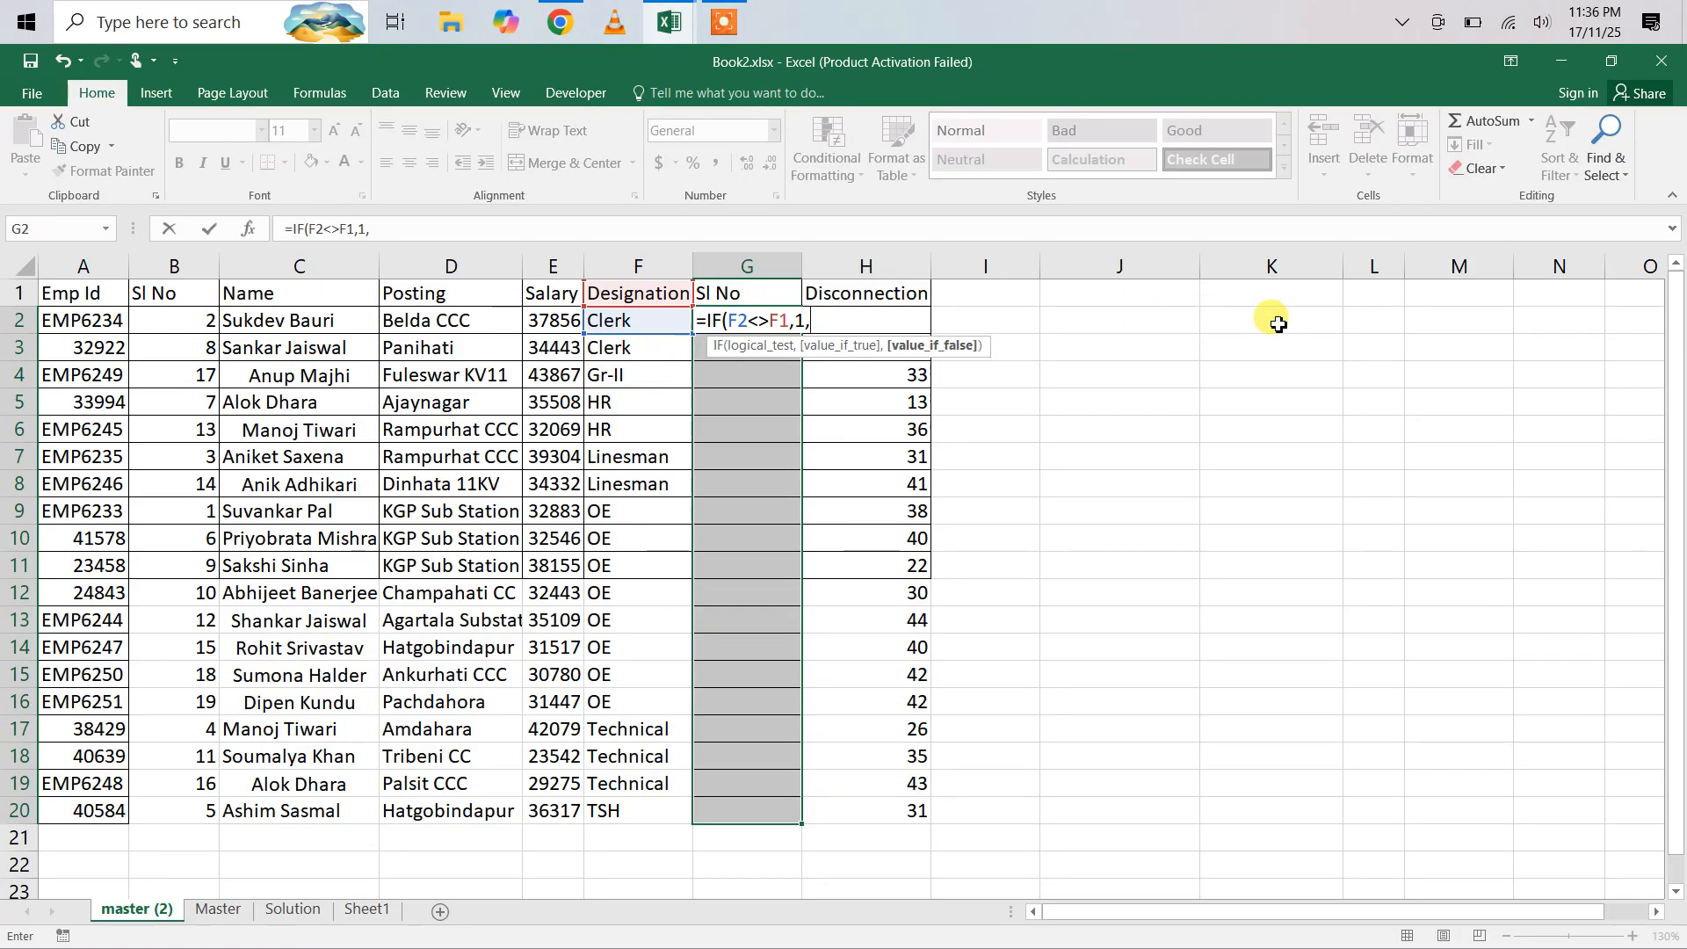
click(759, 296)
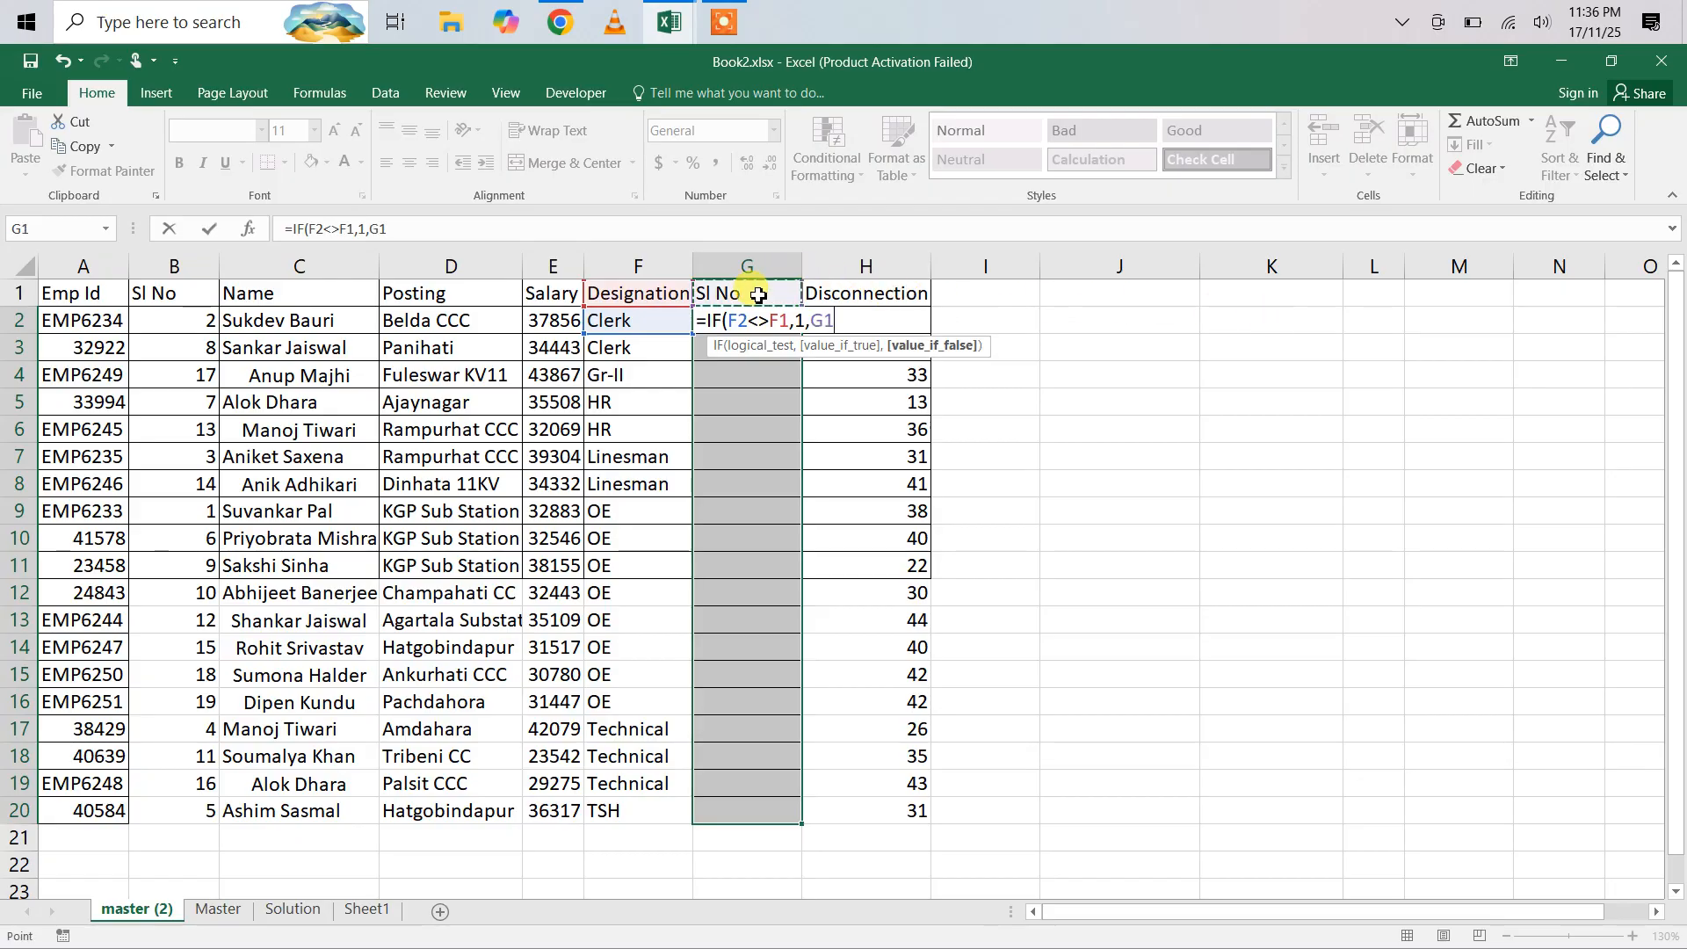
text(+1)
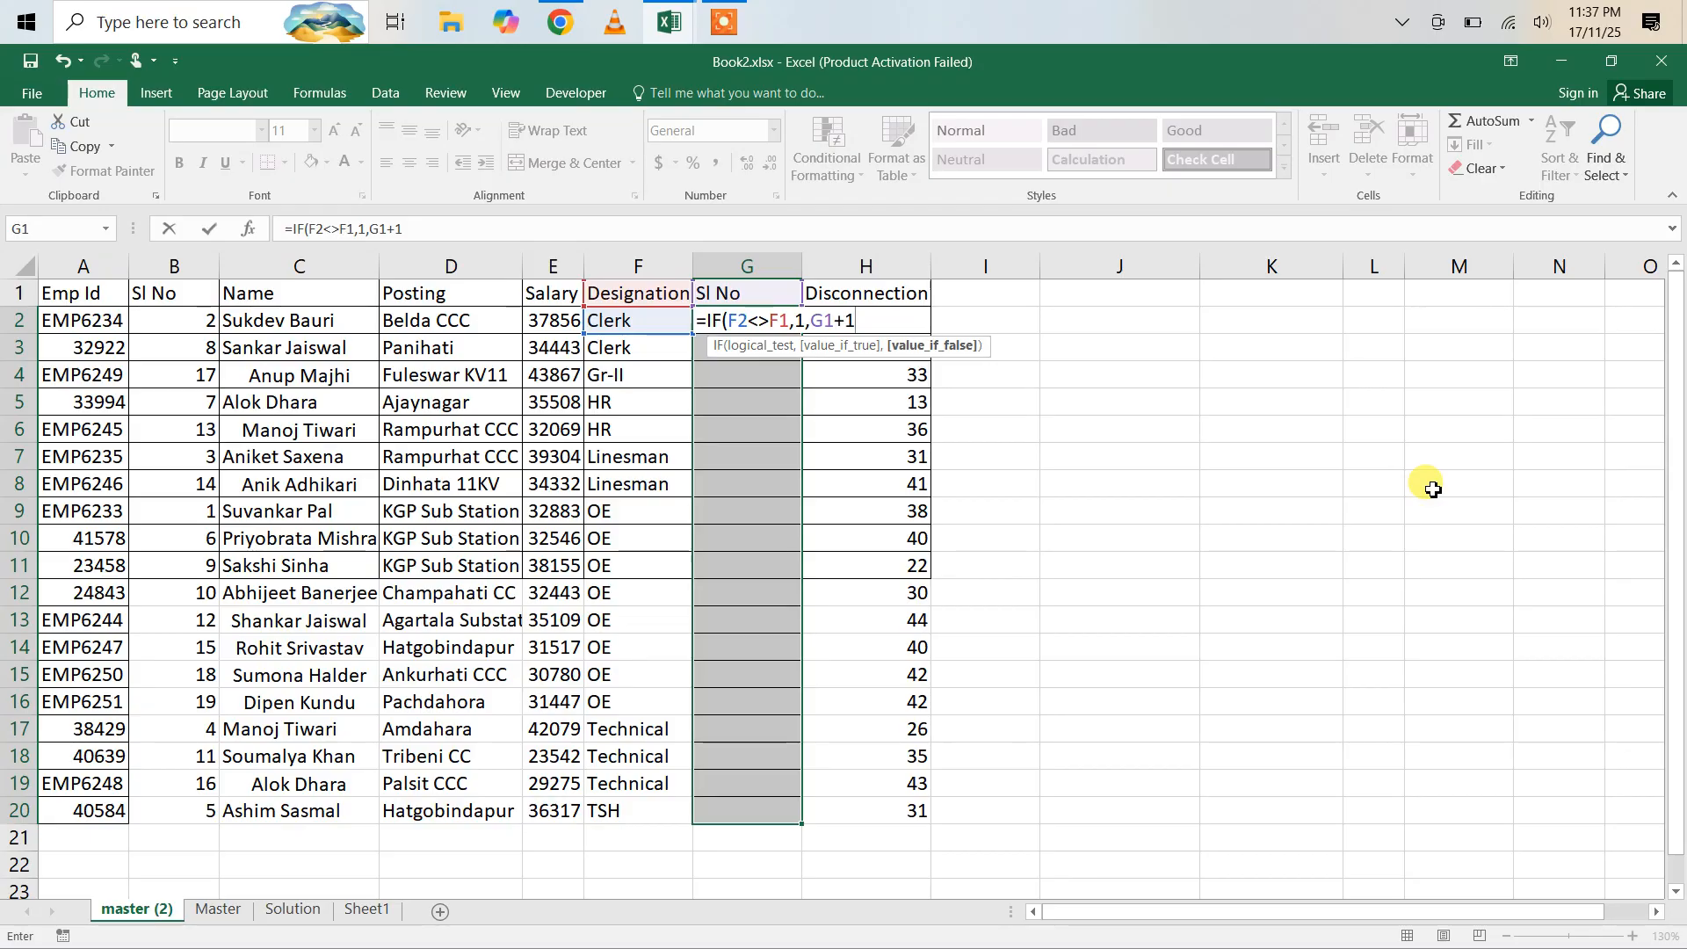
text())
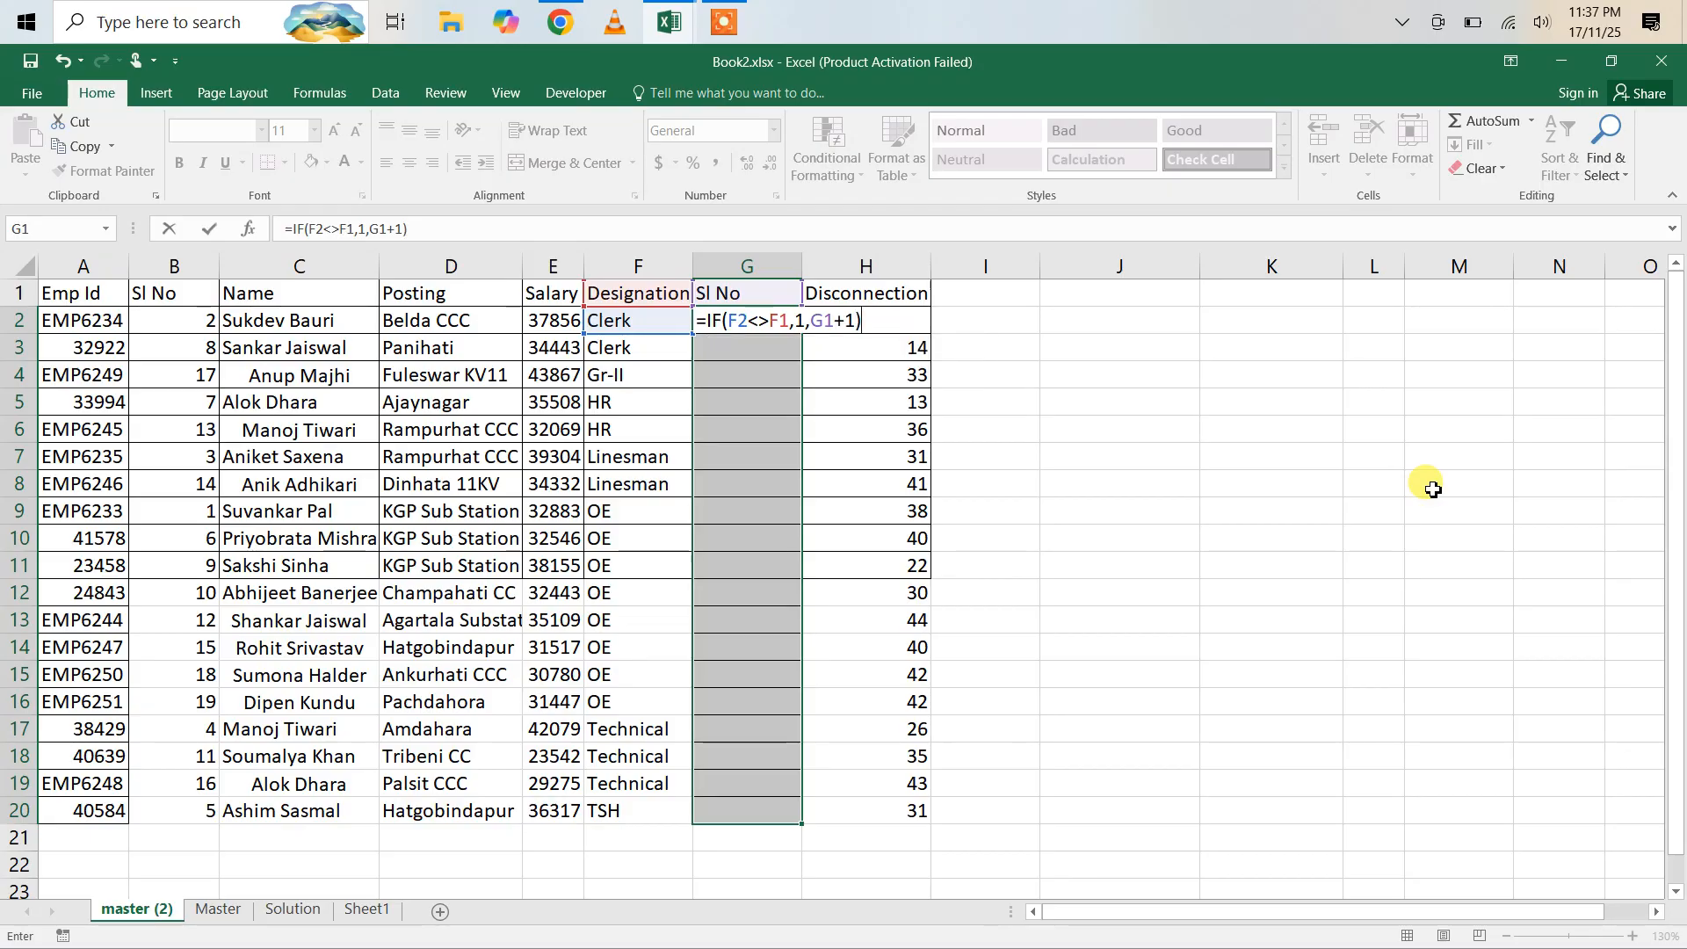
key(ctrl+Return)
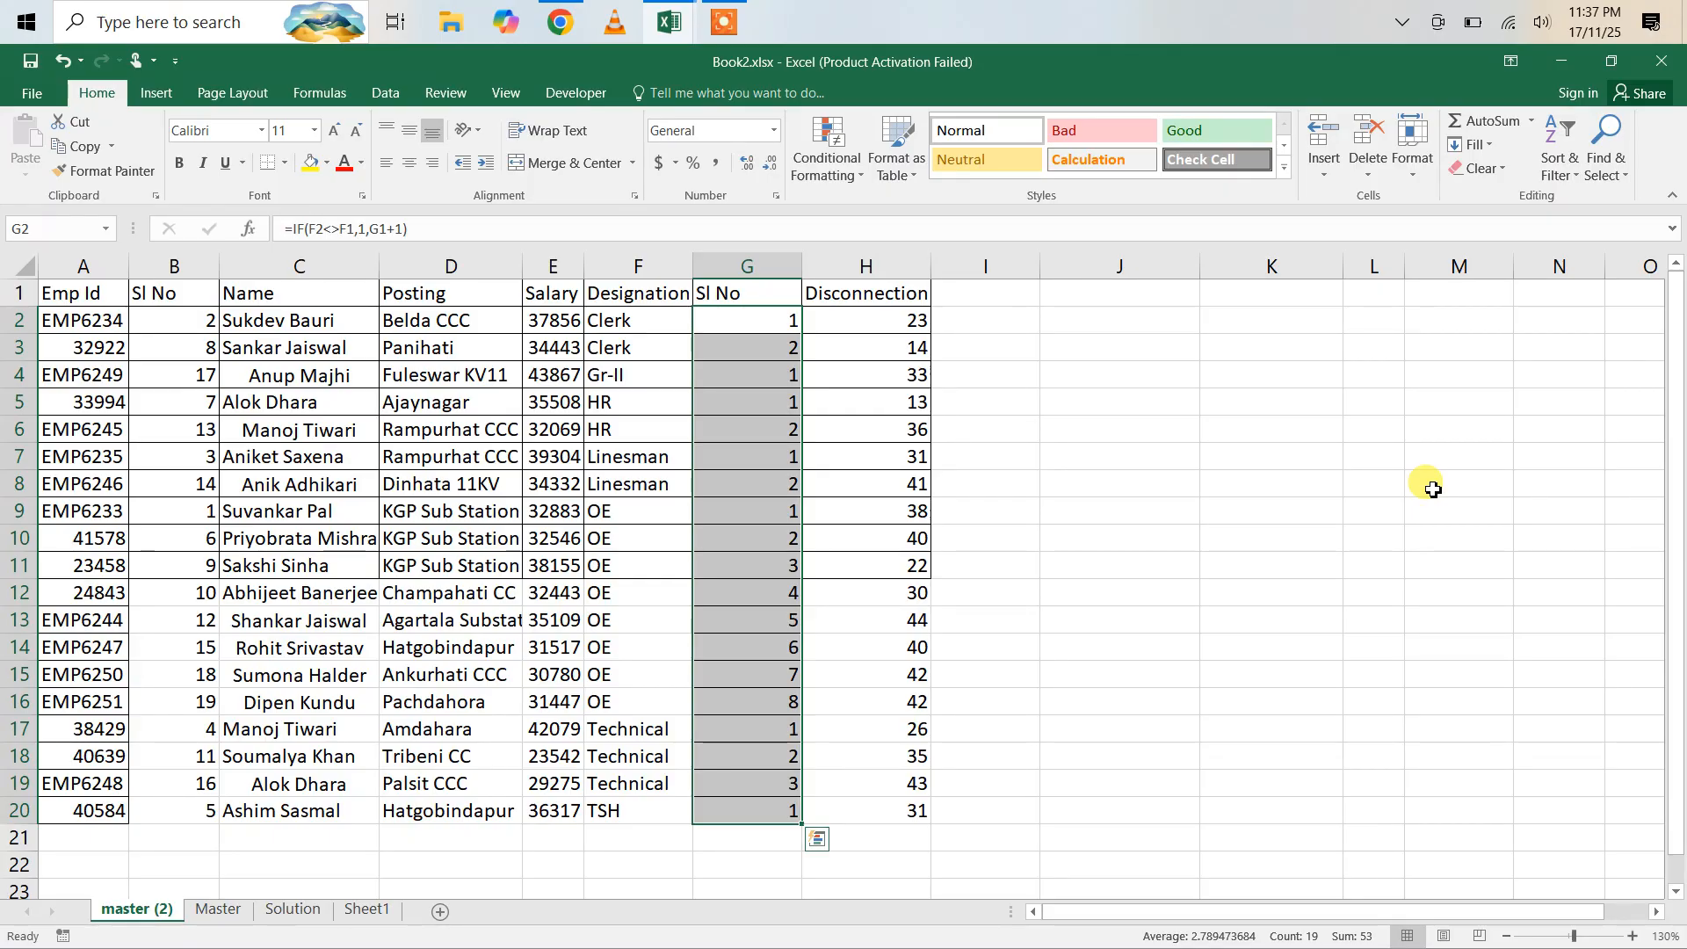
click(724, 20)
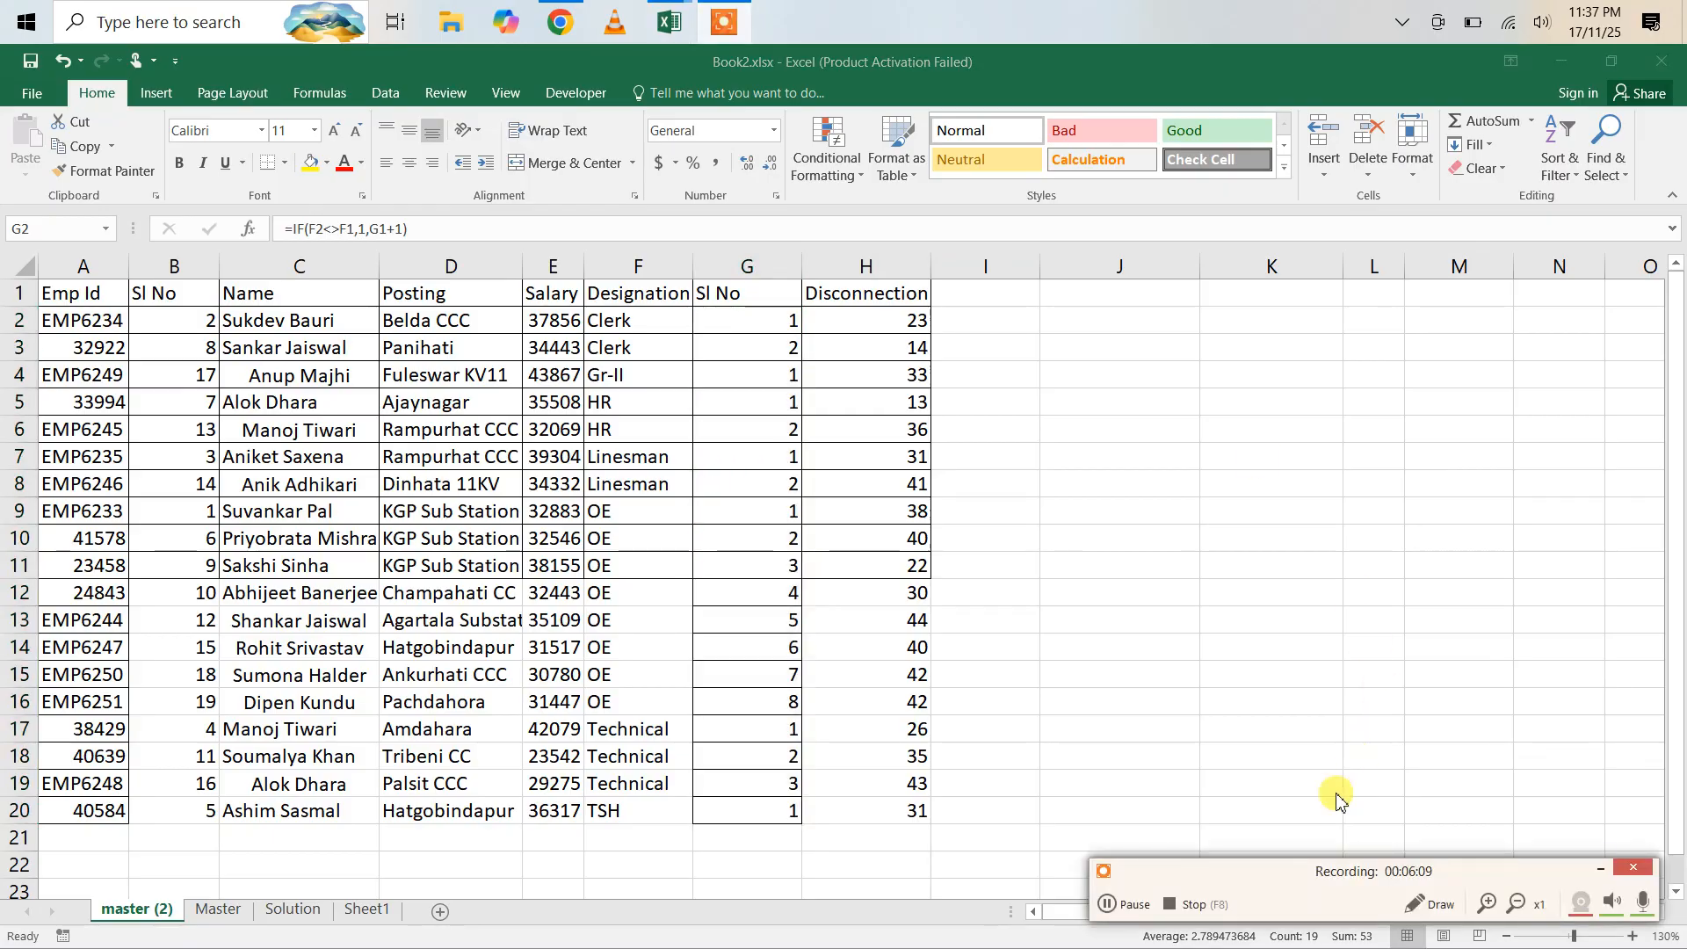